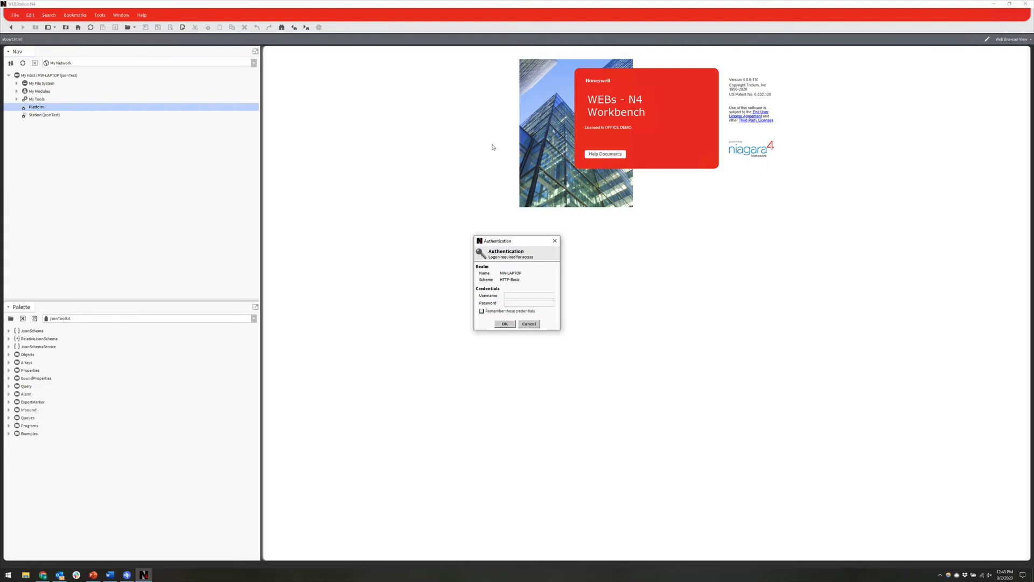
Step: Log in with the platform credentials, open Certificate Management for localhost, and start a new self-signed certificate
{"action": "key", "text": "Return"}
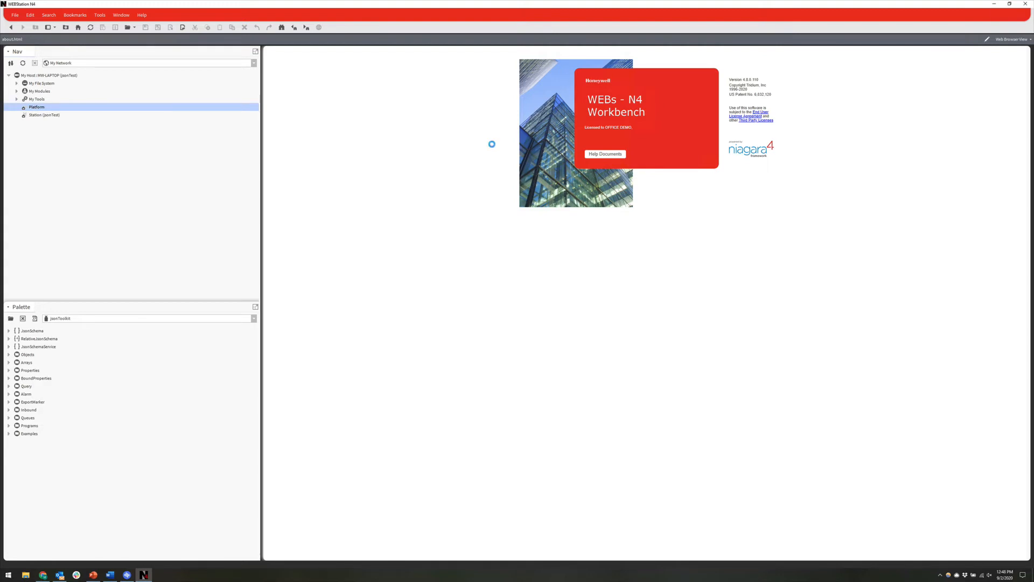
{"action": "double_click", "coordinate": [299, 83]}
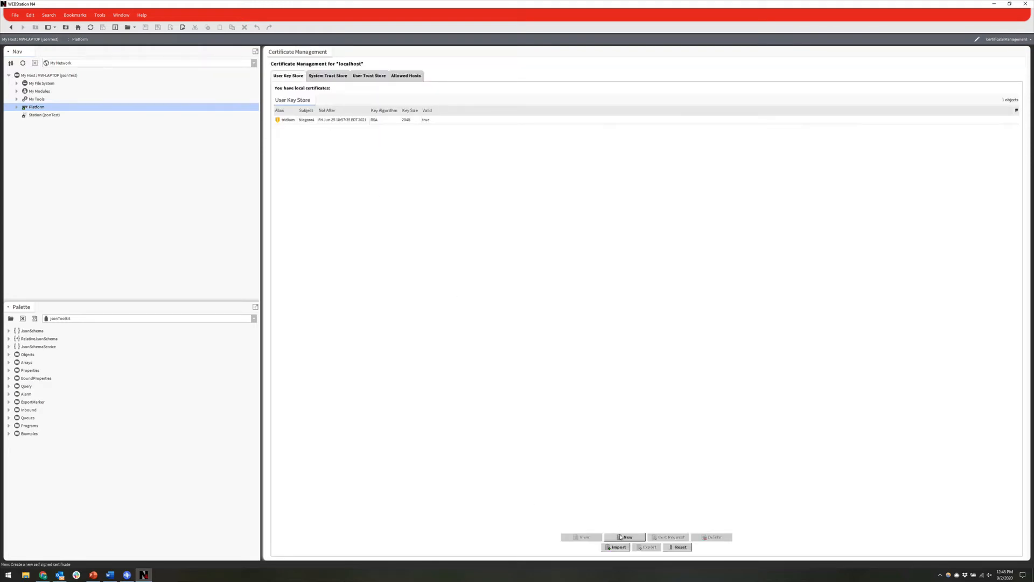
{"action": "left_click", "coordinate": [621, 537]}
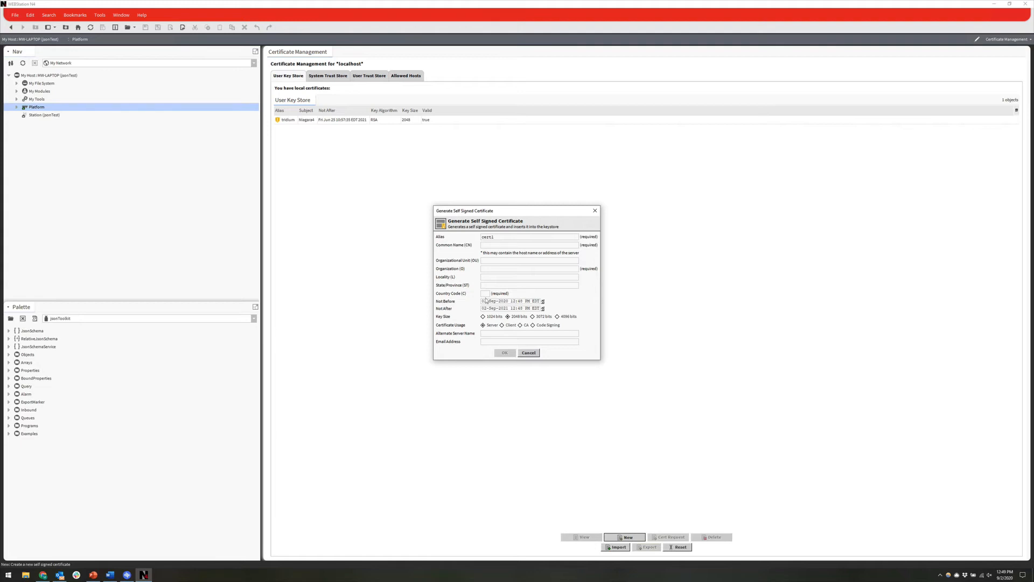
Step: Generate a certificate for 192.168.1.180, organization Broudy Precision, country US, with the contact's e-mail
{"action": "type", "text": "92.1"}
{"action": "left_click", "coordinate": [491, 266]}
{"action": "type", "text": "Broddy Precision"}
{"action": "left_click", "coordinate": [484, 294]}
{"action": "type", "text": "US"}
{"action": "left_click", "coordinate": [487, 342]}
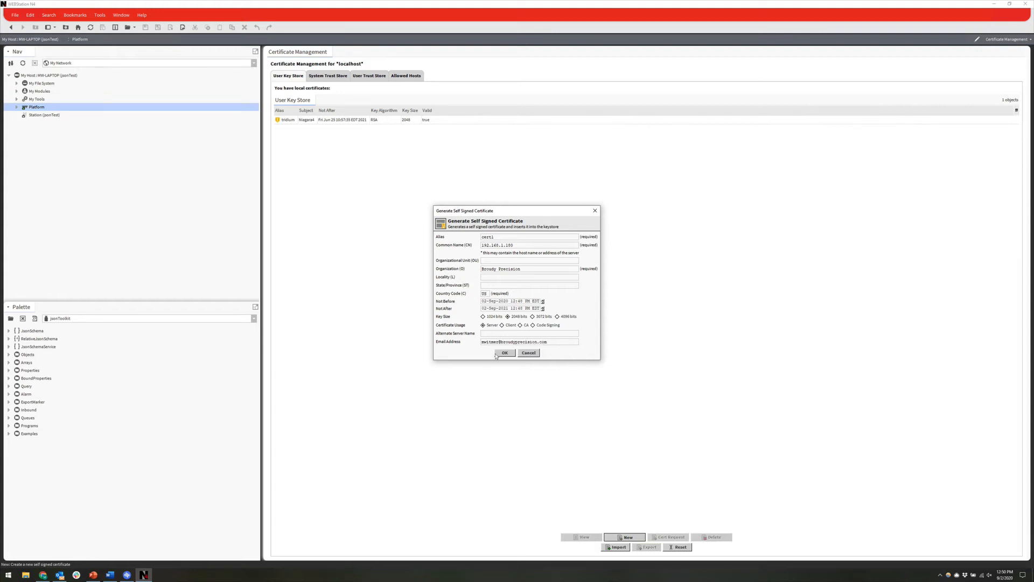
{"action": "left_click", "coordinate": [504, 353]}
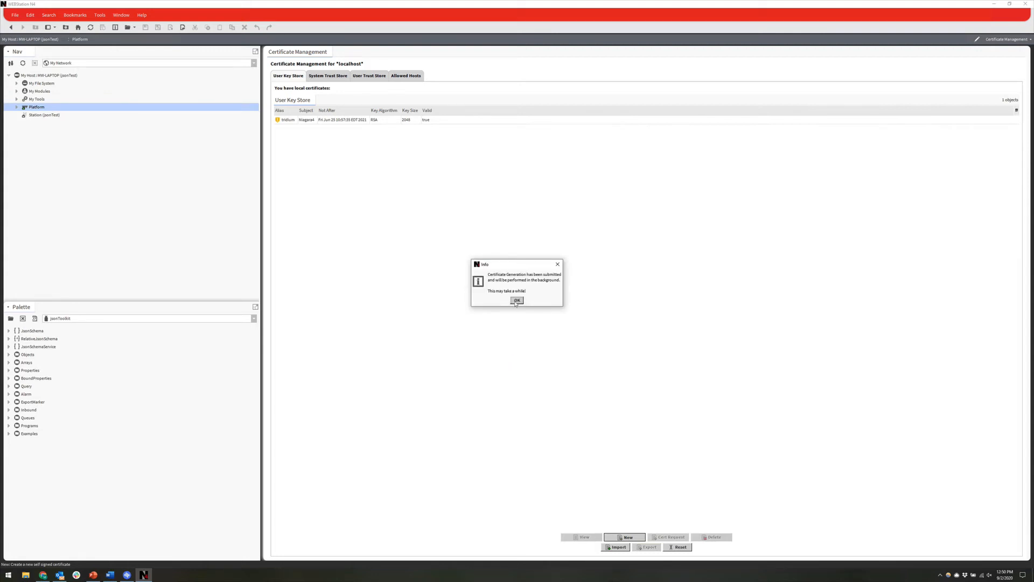
{"action": "left_click", "coordinate": [516, 300]}
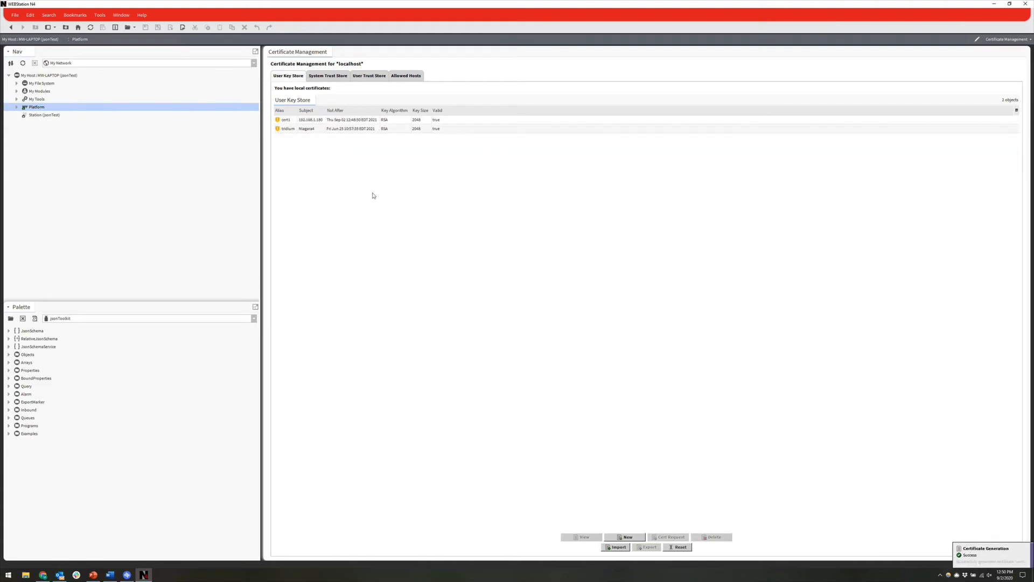
Step: Create a certificate signing request for cert1 and save it as cert1.csr
{"action": "left_click", "coordinate": [318, 121]}
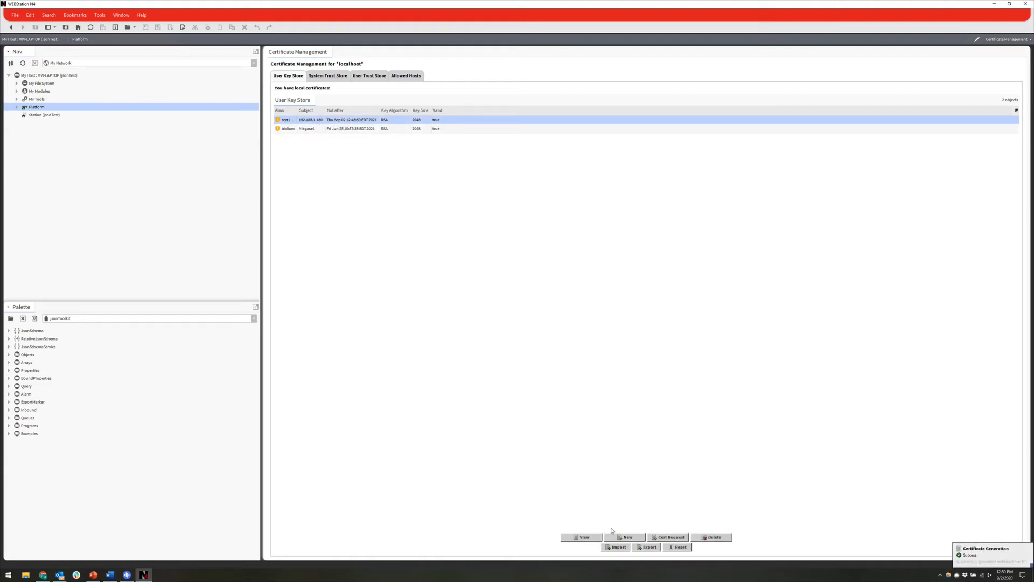
{"action": "left_click", "coordinate": [659, 538]}
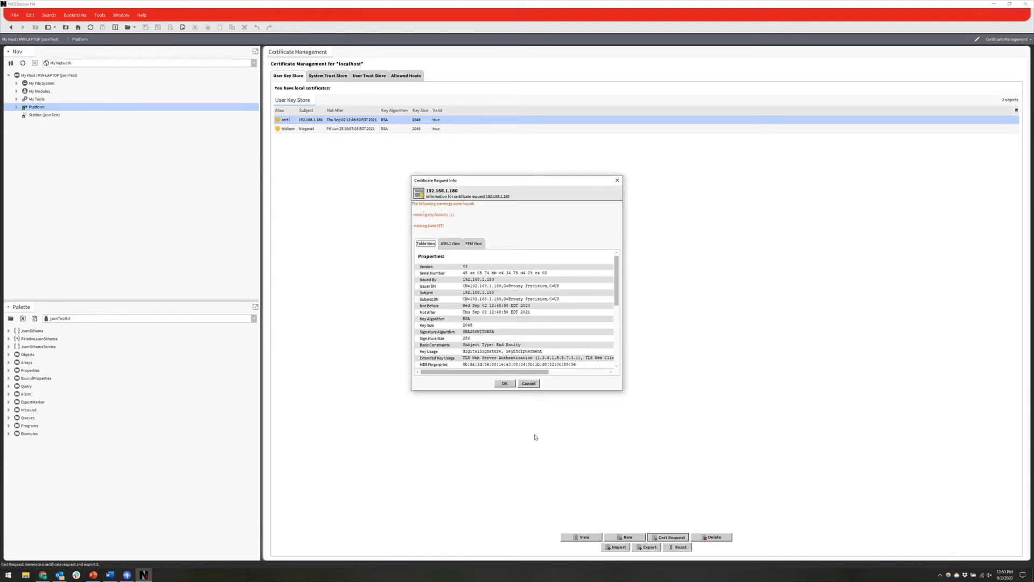
{"action": "left_click", "coordinate": [505, 383]}
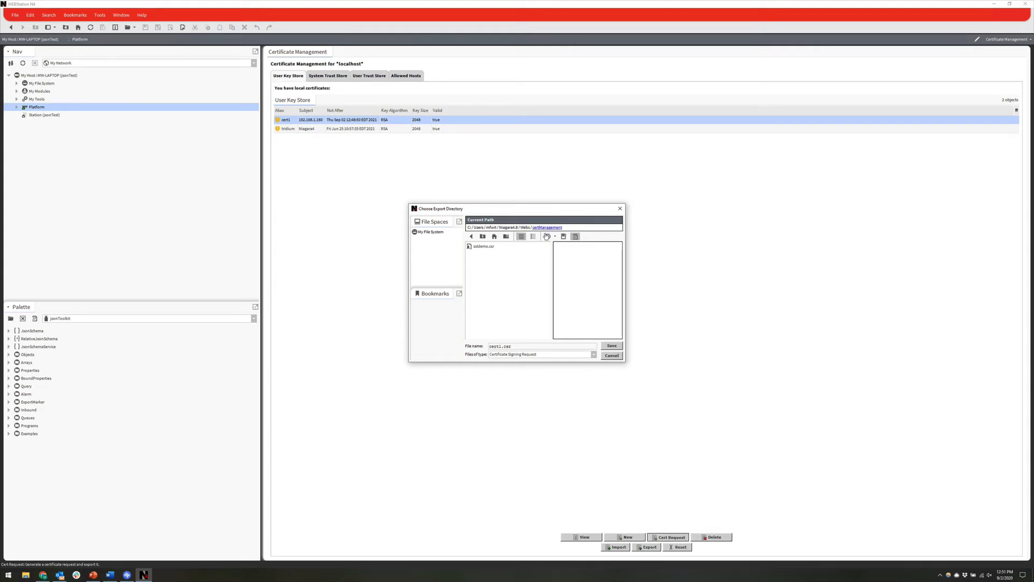
{"action": "left_click", "coordinate": [610, 347]}
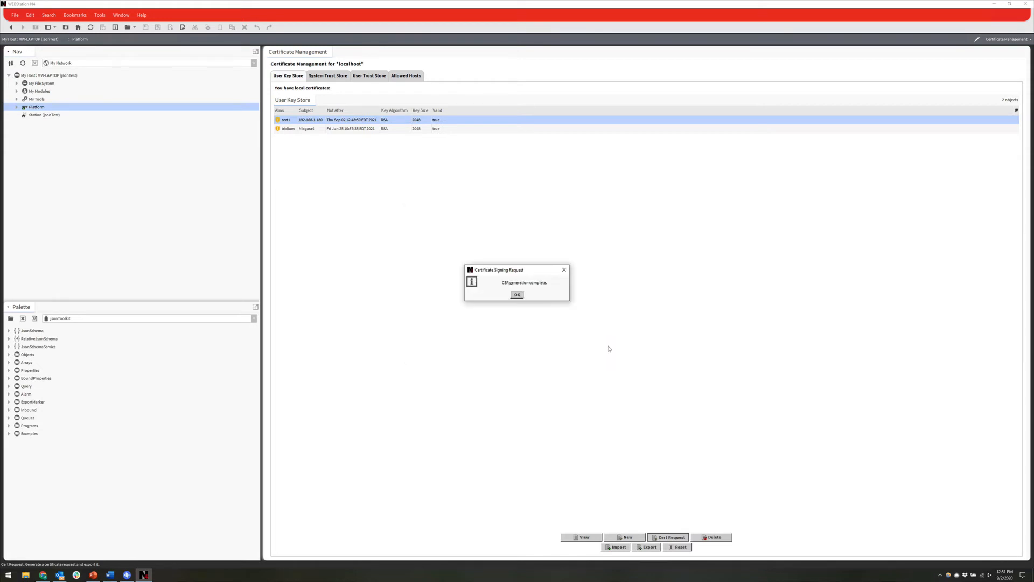
{"action": "left_click", "coordinate": [517, 295]}
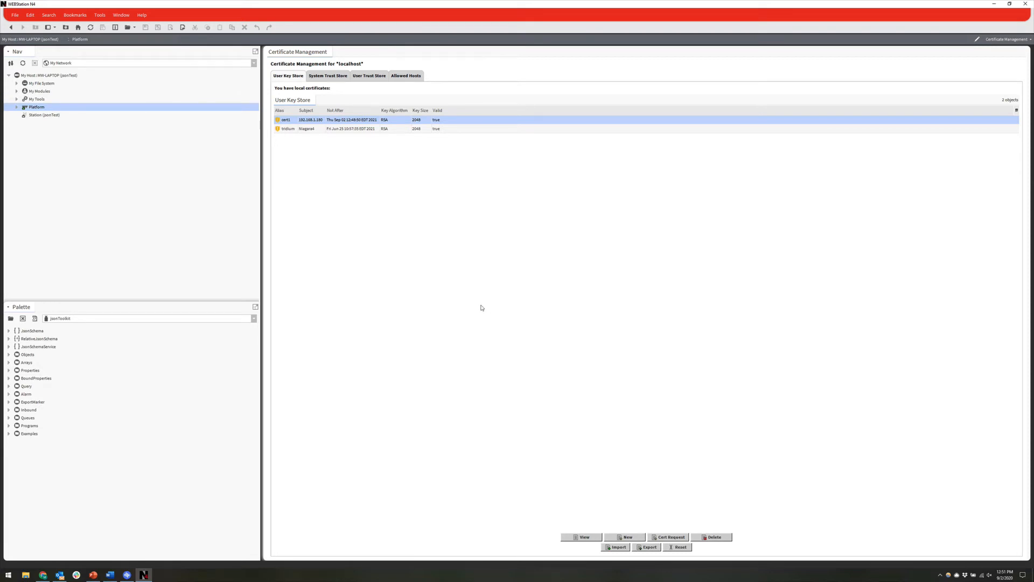
{"action": "left_click", "coordinate": [101, 18]}
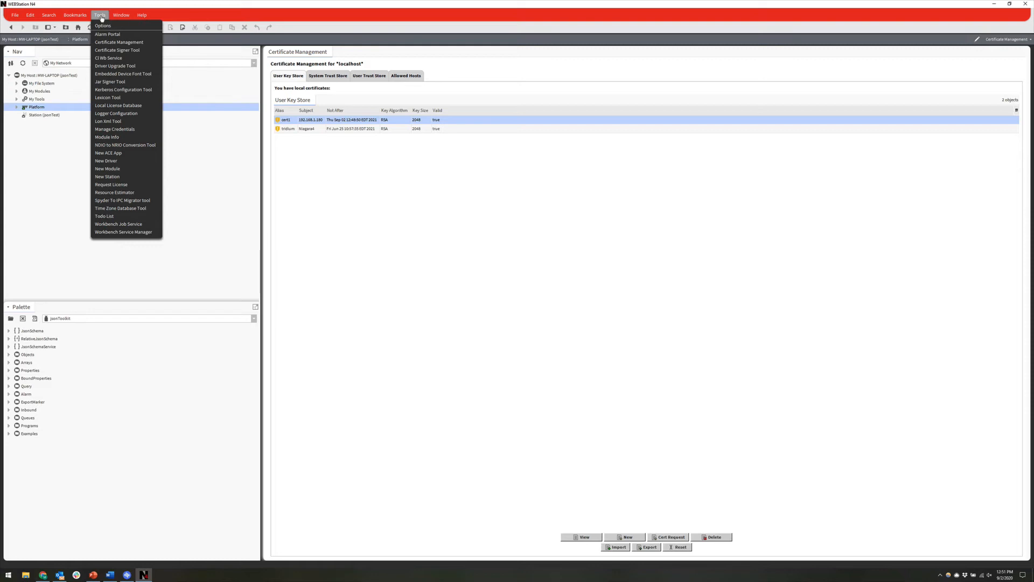
Step: Load cert1.csr into the Certificate Signer Tool, showing CA alias broudyca and validity to 02-Sep-2022
{"action": "left_click", "coordinate": [104, 50]}
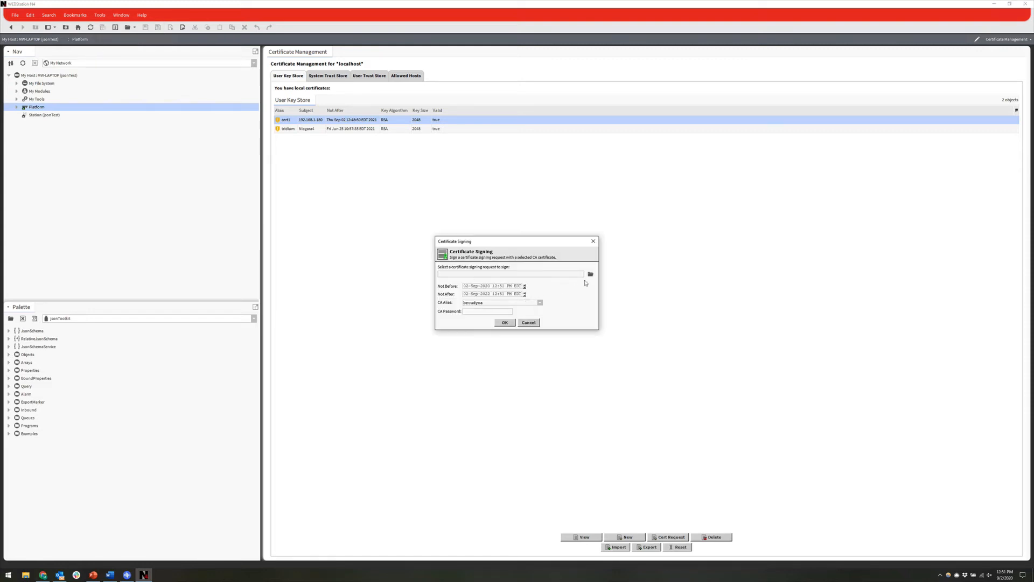
{"action": "left_click", "coordinate": [591, 275]}
{"action": "left_click_drag", "start_coordinate": [517, 217], "coordinate": [702, 246]}
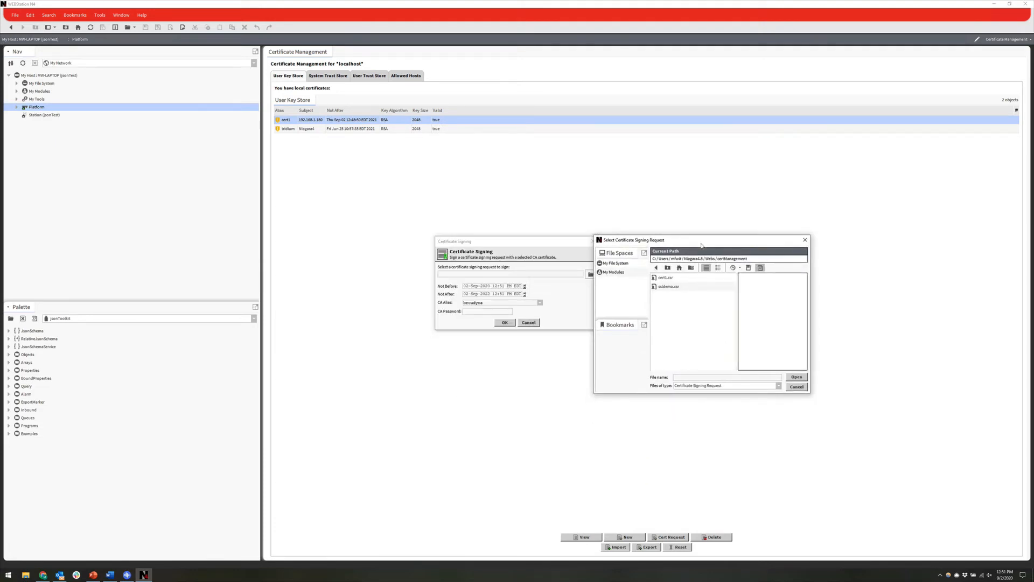
{"action": "left_click", "coordinate": [663, 278]}
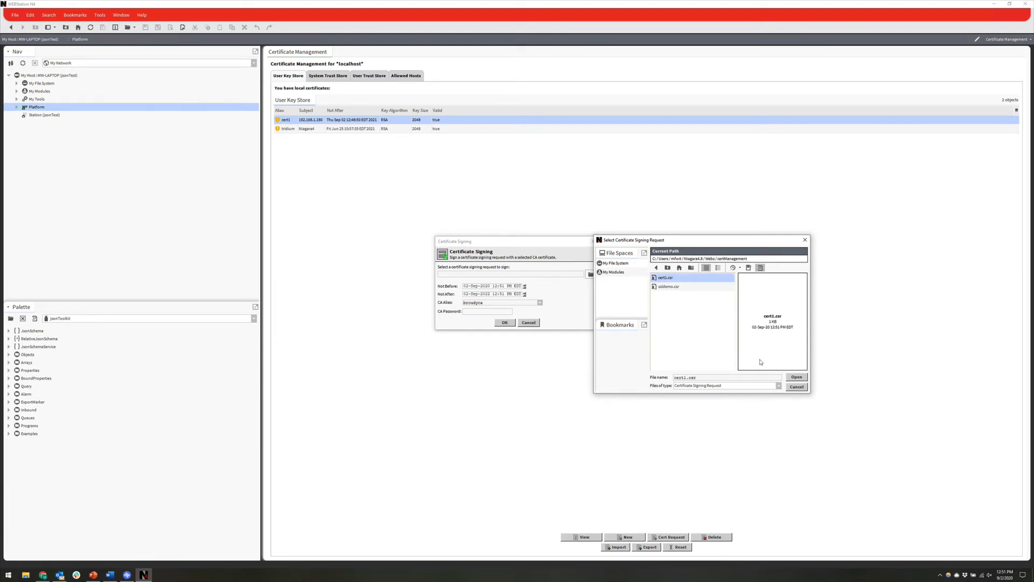
{"action": "left_click", "coordinate": [796, 377]}
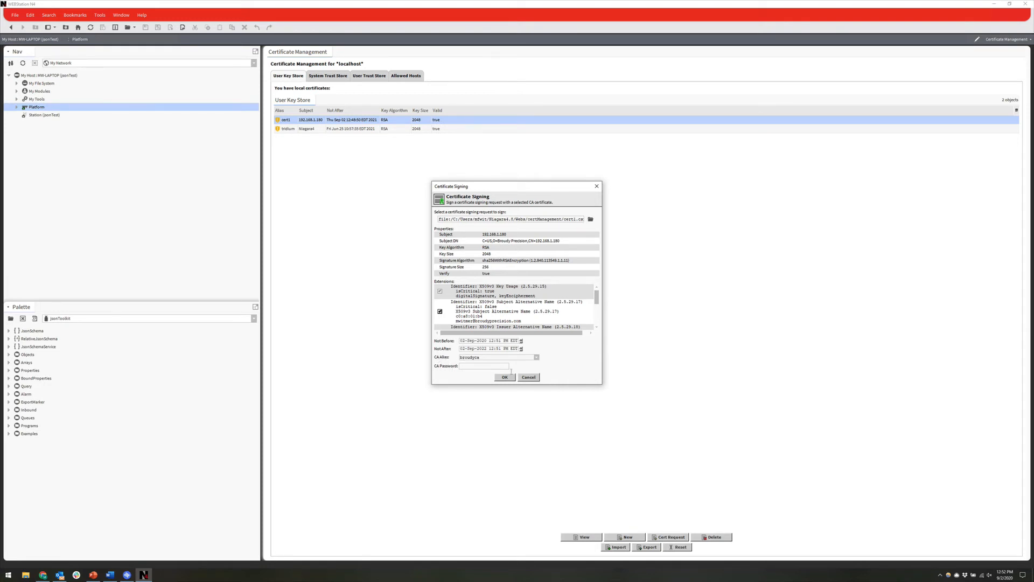
Step: Sign the request with the broudyca CA and its password, saving the result as cert1.pem
{"action": "left_click", "coordinate": [537, 357]}
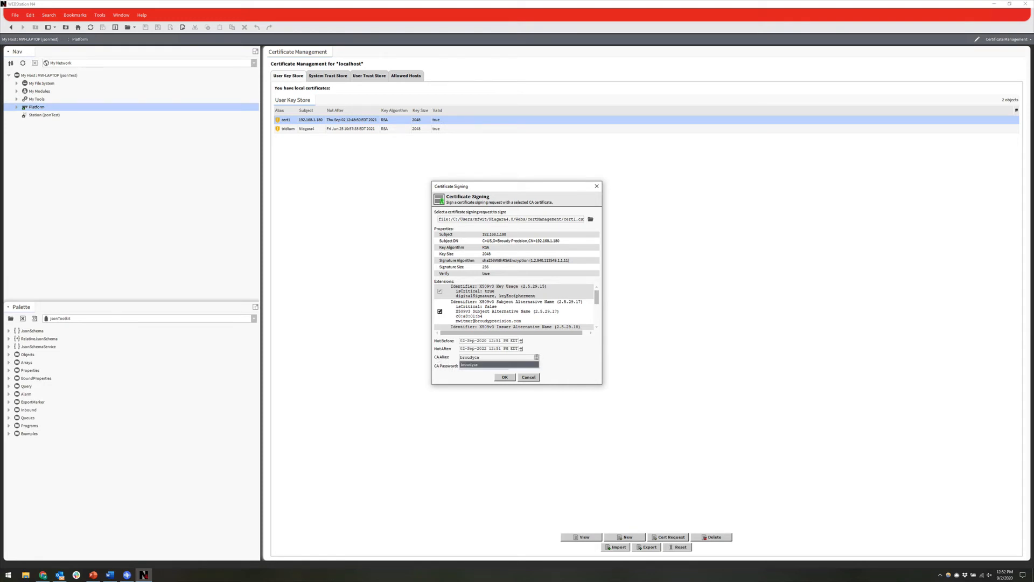
{"action": "left_click", "coordinate": [463, 366]}
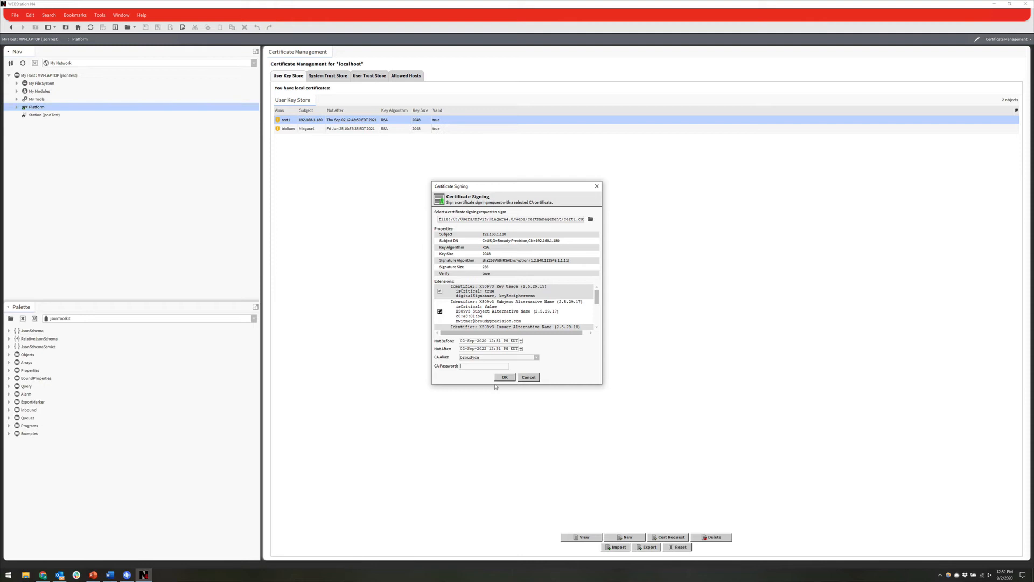
{"action": "type", "text": "********"}
{"action": "left_click", "coordinate": [500, 379]}
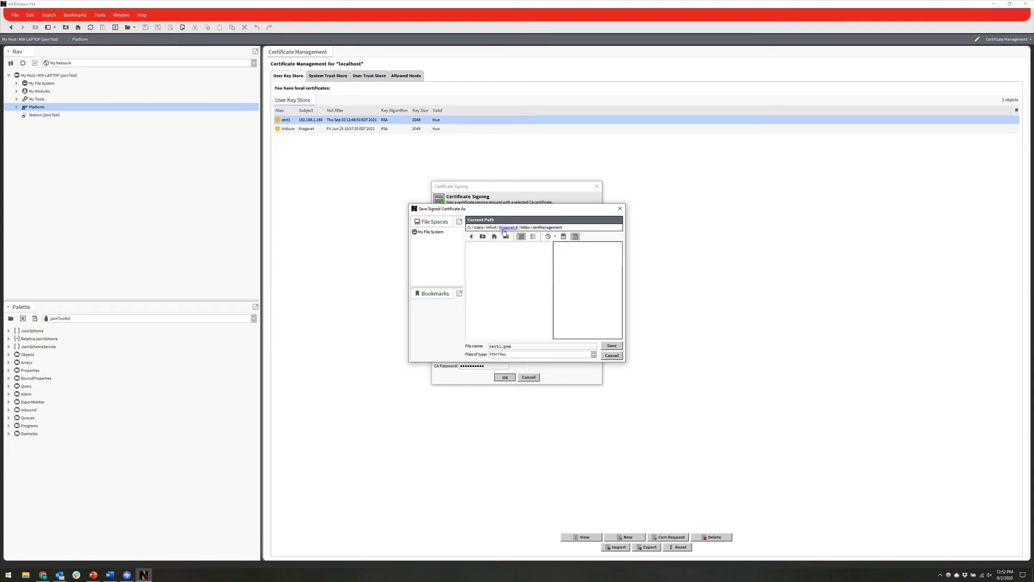
{"action": "left_click", "coordinate": [608, 347]}
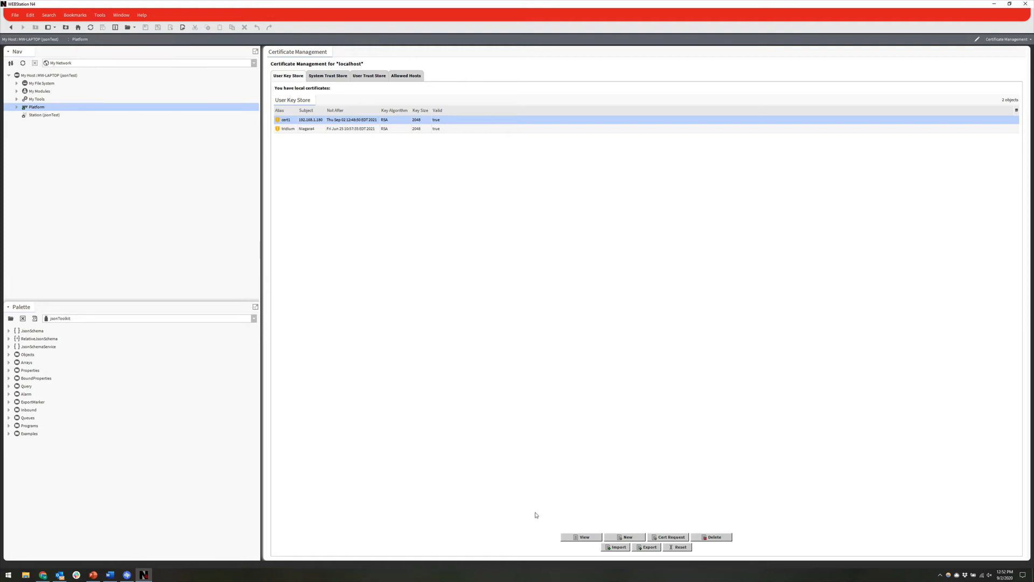
Step: Import the signed cert1.pem into the User Key Store under alias cert1
{"action": "left_click", "coordinate": [617, 547]}
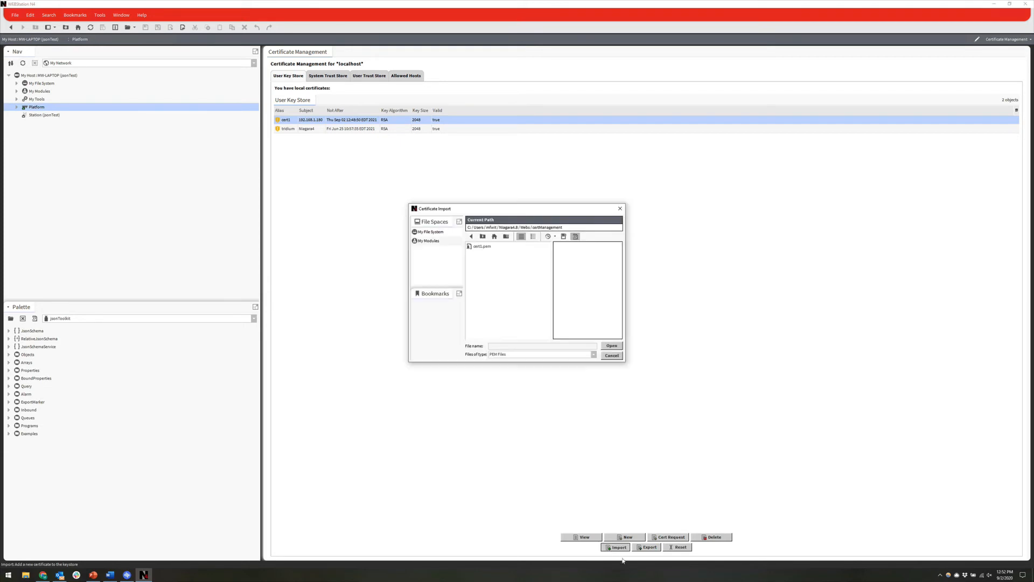
{"action": "left_click", "coordinate": [478, 247]}
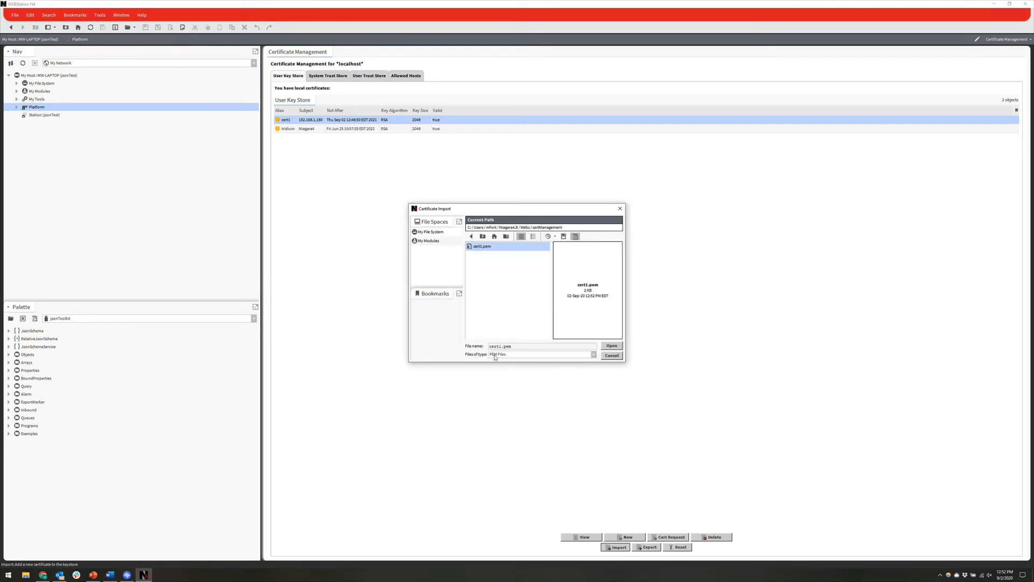
{"action": "left_click", "coordinate": [613, 347]}
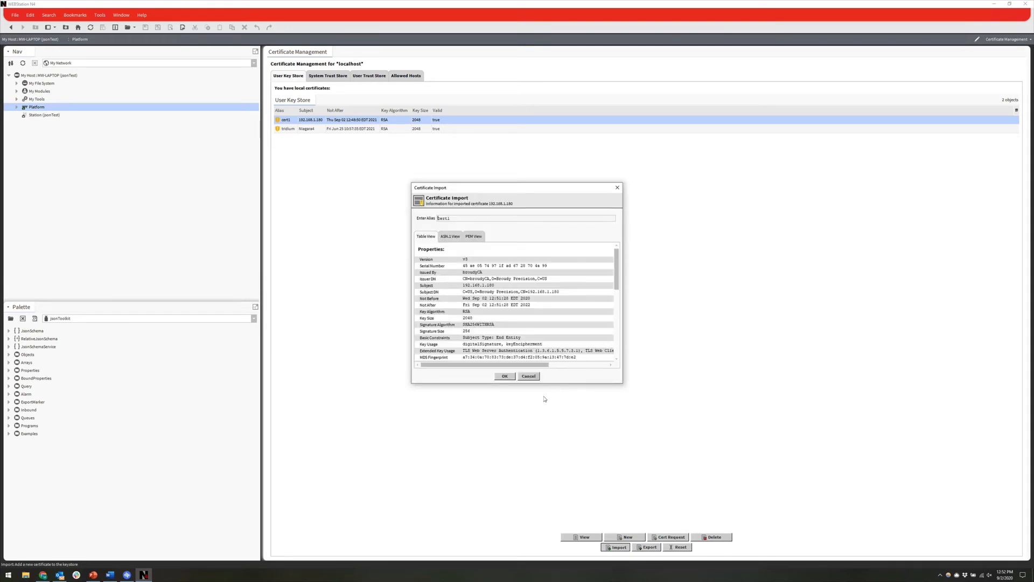
{"action": "left_click", "coordinate": [507, 376]}
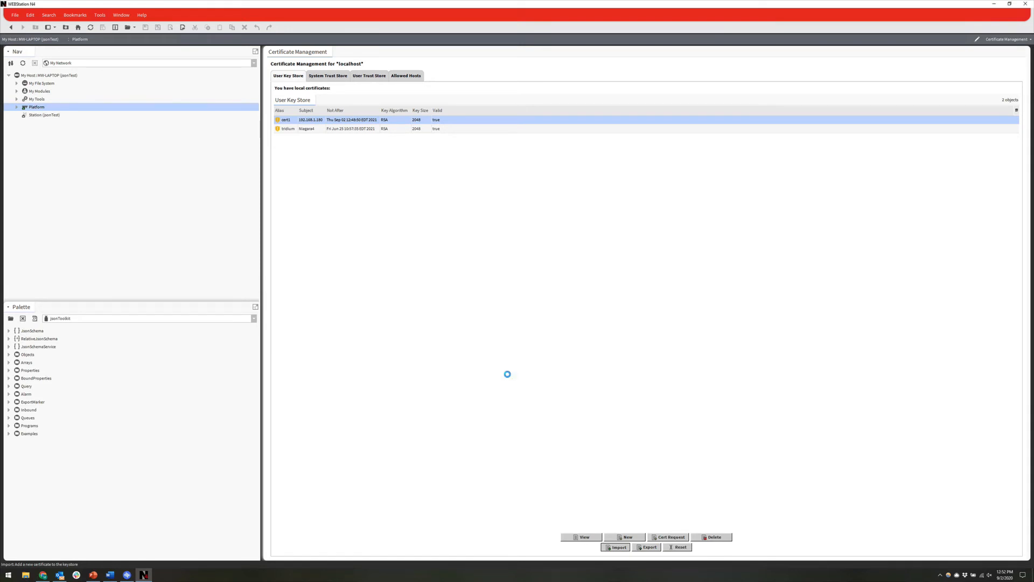
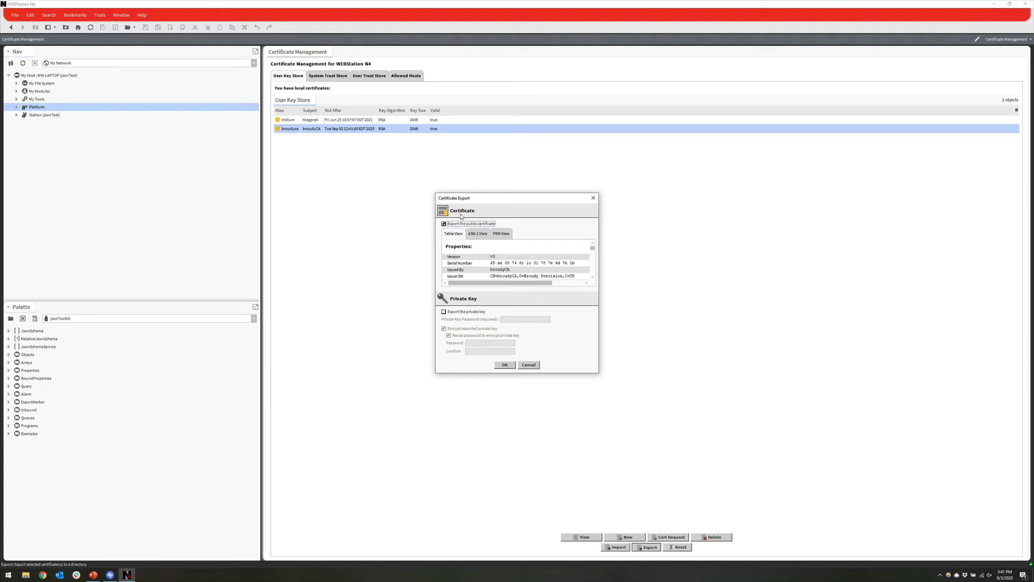
Step: Export only the broudyCA public certificate as broudyca.pem and acknowledge the success message
{"action": "left_click", "coordinate": [504, 365]}
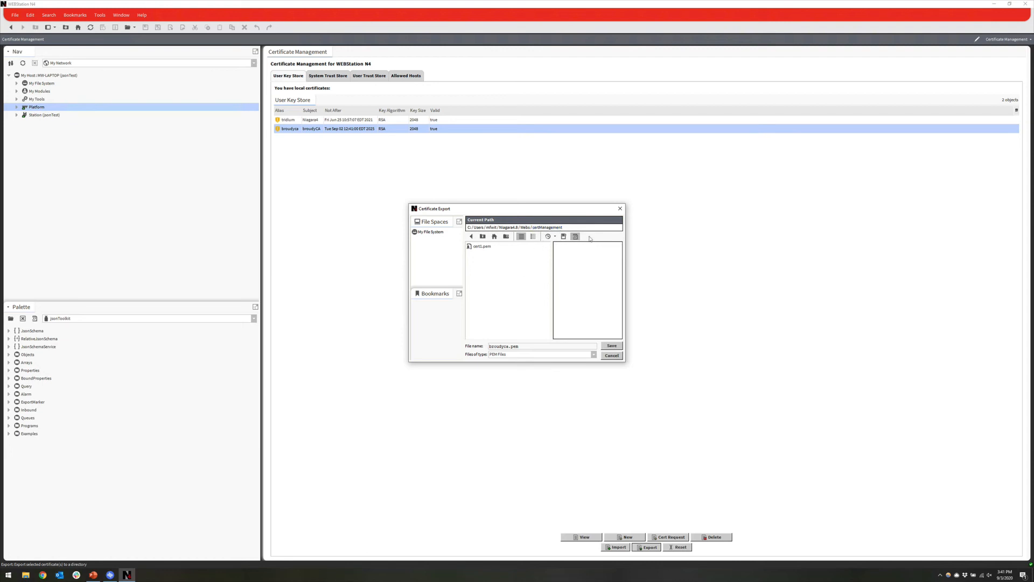
{"action": "left_click", "coordinate": [610, 346]}
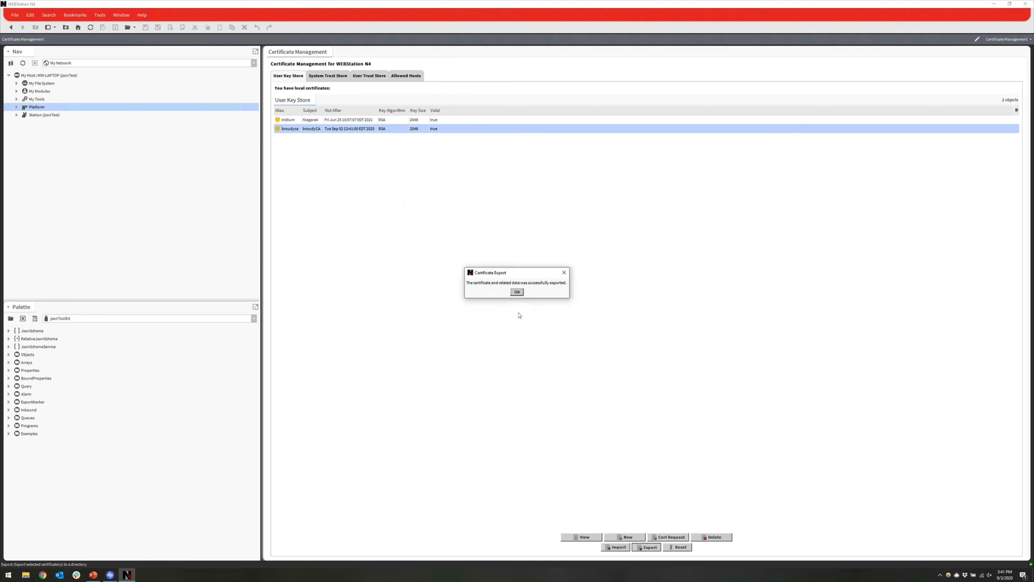
{"action": "left_click", "coordinate": [516, 294]}
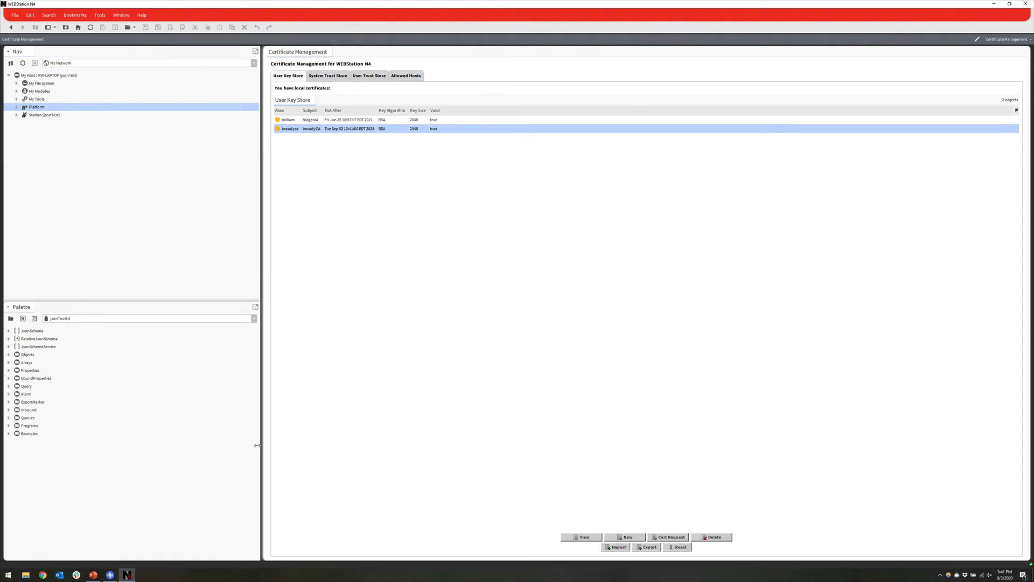
Step: Search the Start menu for certmgr and launch Manage computer certificates
{"action": "left_click", "coordinate": [10, 576]}
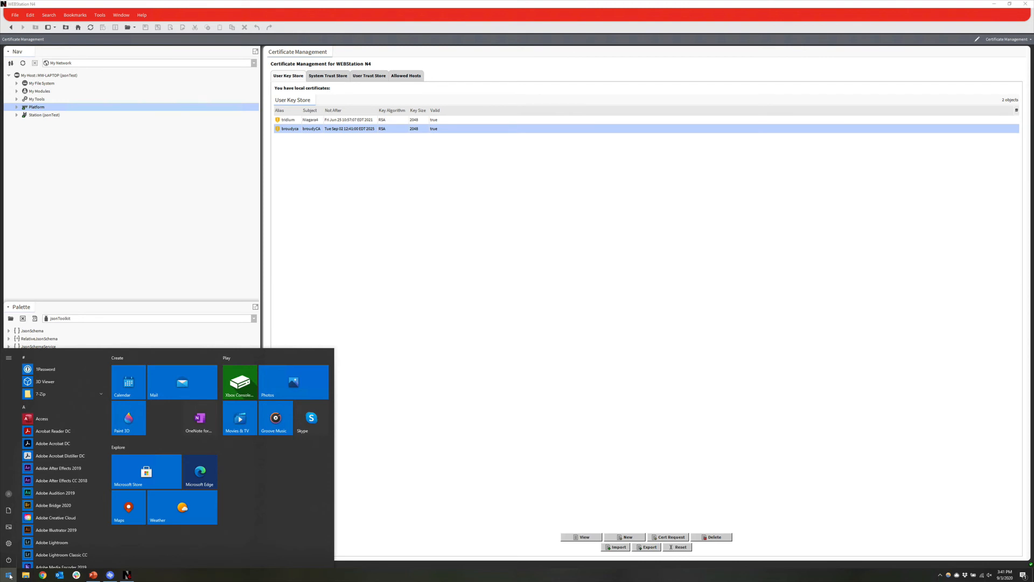
{"action": "type", "text": "cert"}
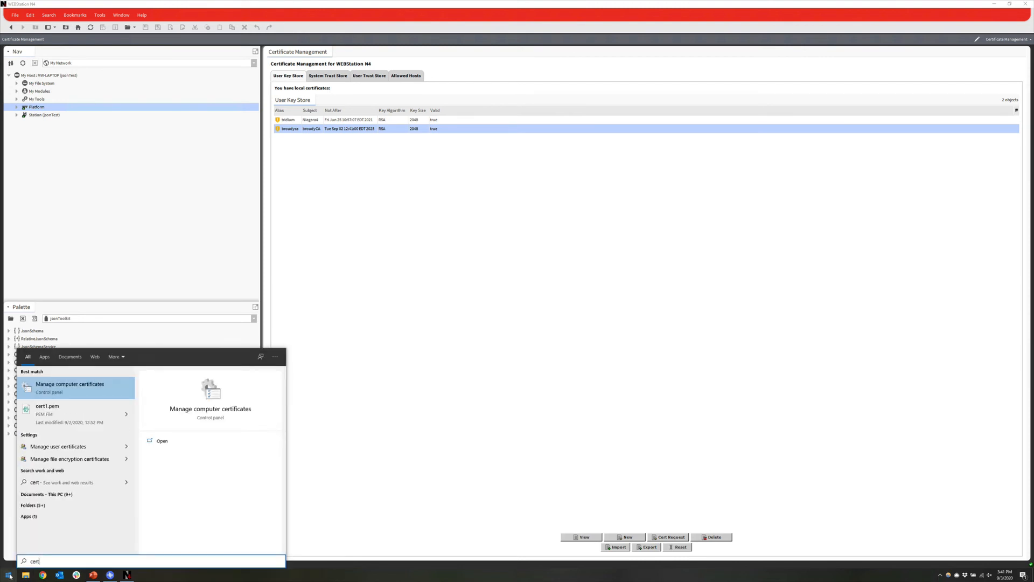
{"action": "type", "text": "mgr"}
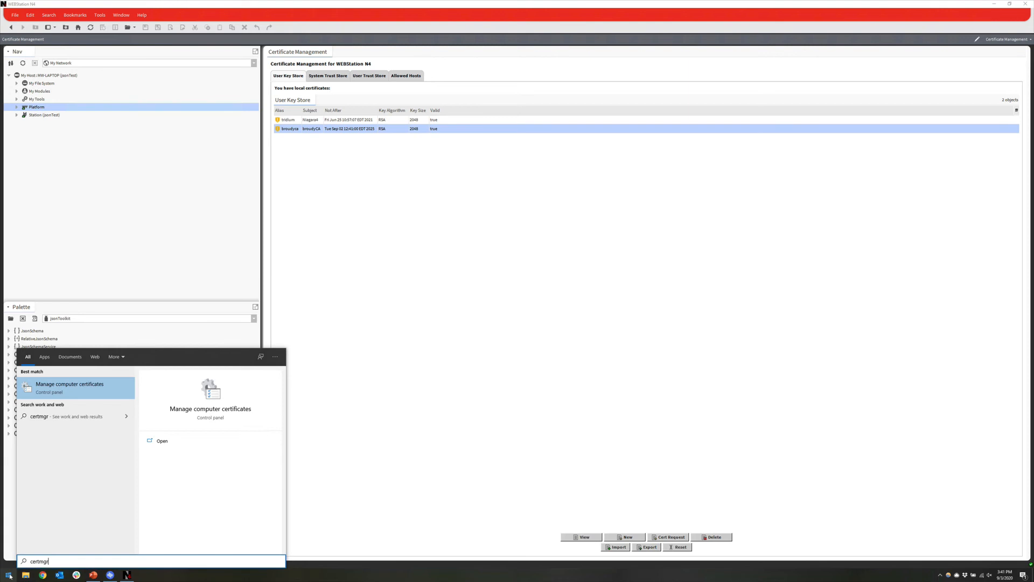
{"action": "key", "text": "Return"}
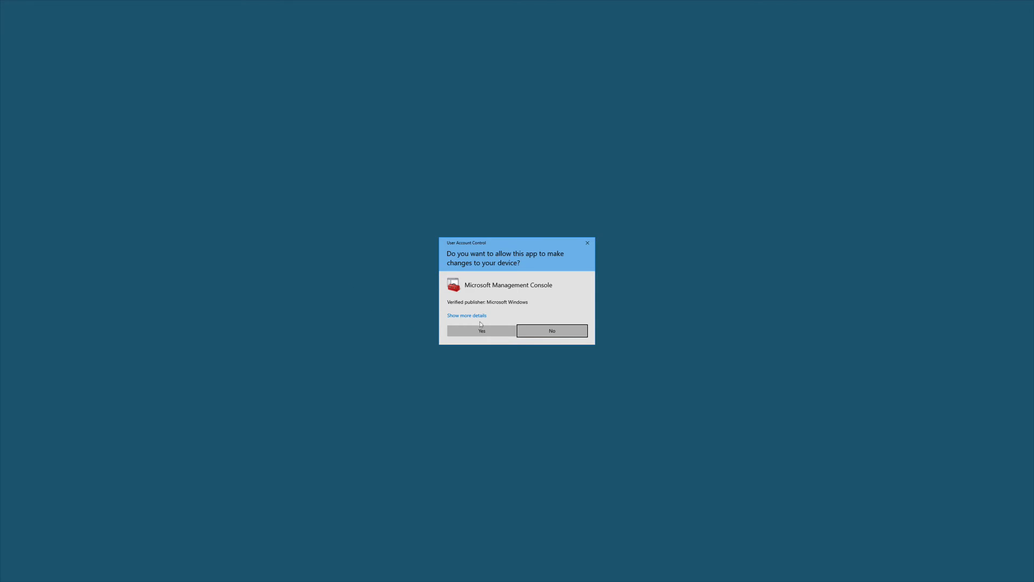
Step: Approve the UAC prompt, enlarge the window, and list the 55 Trusted Root Certification Authorities certificates
{"action": "left_click", "coordinate": [476, 333]}
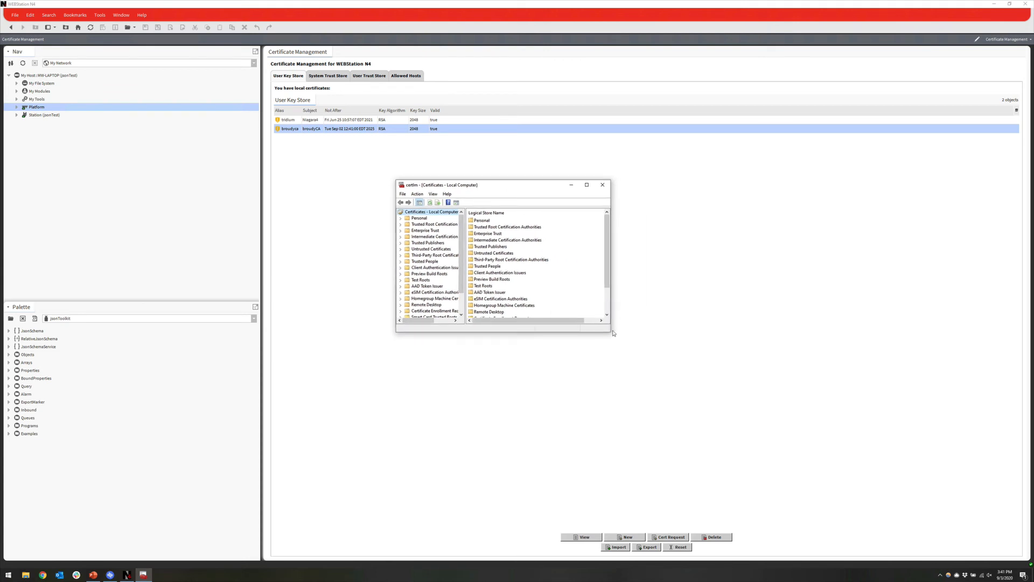
{"action": "left_click_drag", "start_coordinate": [611, 335], "coordinate": [690, 367]}
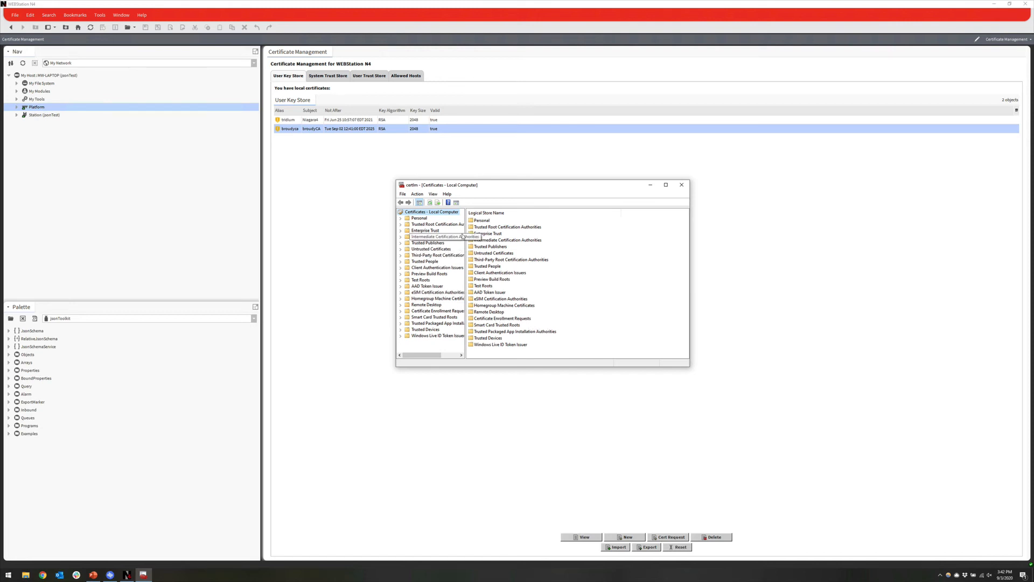
{"action": "left_click_drag", "start_coordinate": [465, 230], "coordinate": [491, 230]}
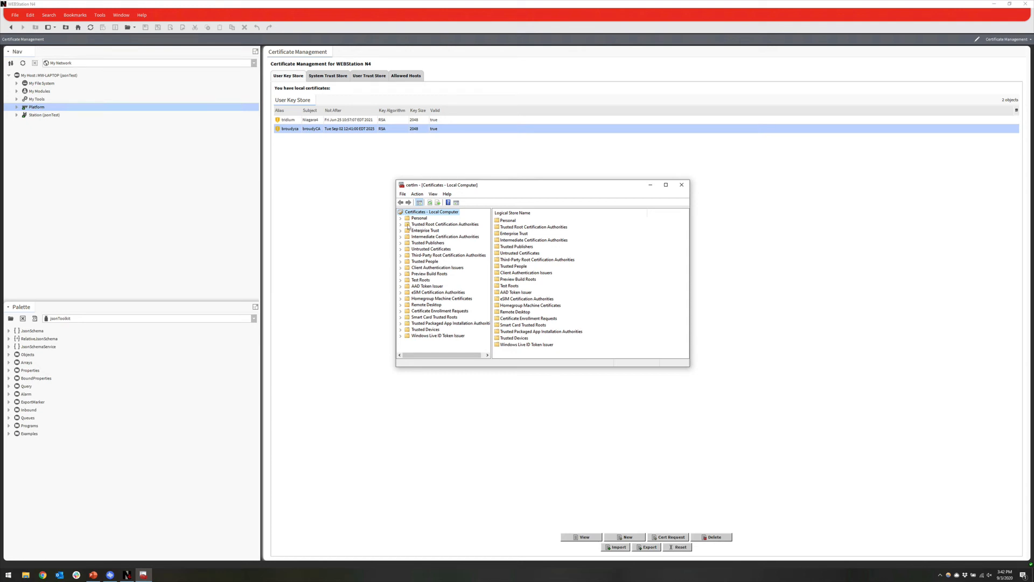
{"action": "double_click", "coordinate": [431, 224]}
{"action": "left_click", "coordinate": [420, 230]}
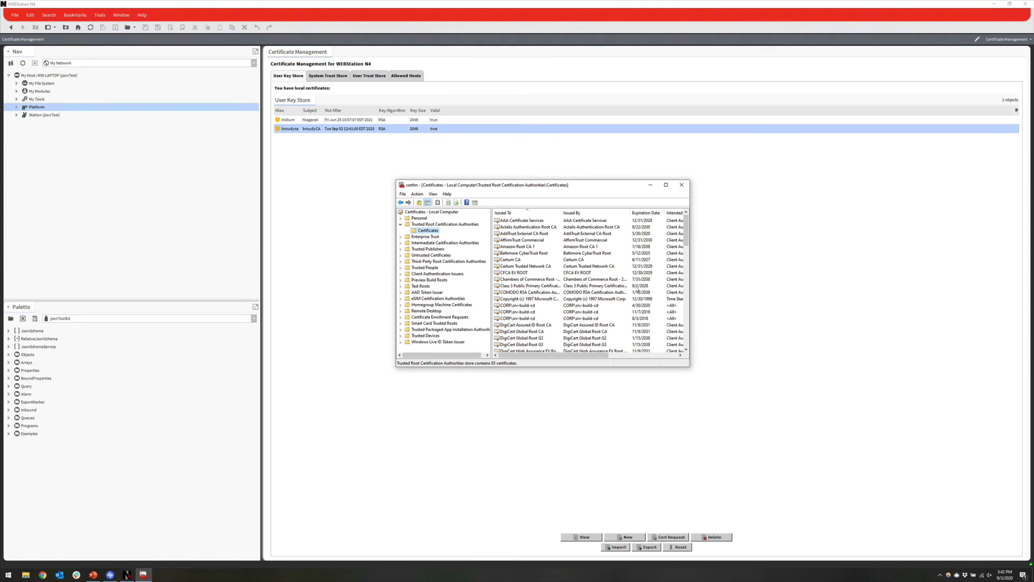
{"action": "left_click_drag", "start_coordinate": [686, 232], "coordinate": [675, 351]}
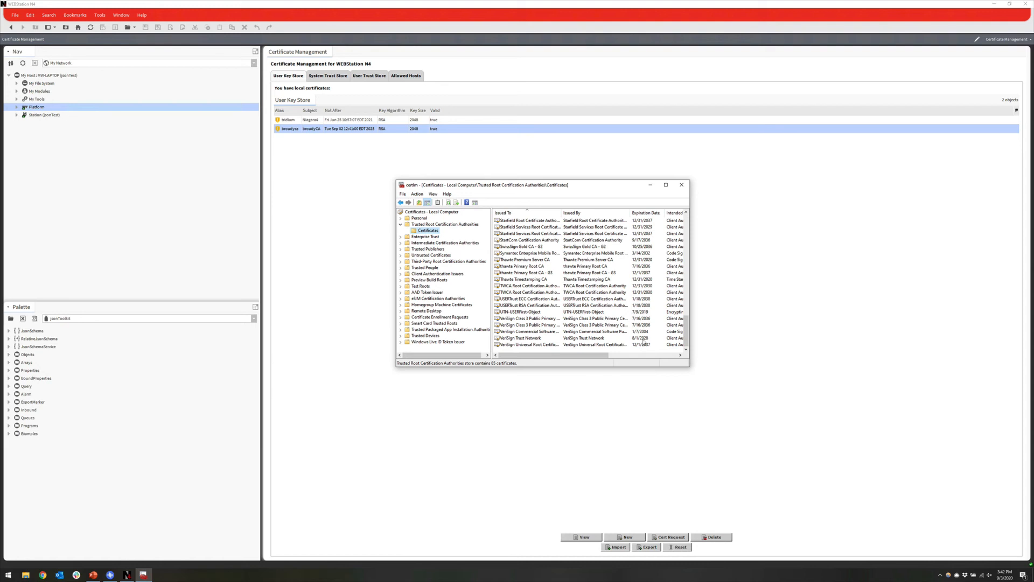
{"action": "left_click_drag", "start_coordinate": [687, 333], "coordinate": [684, 267]}
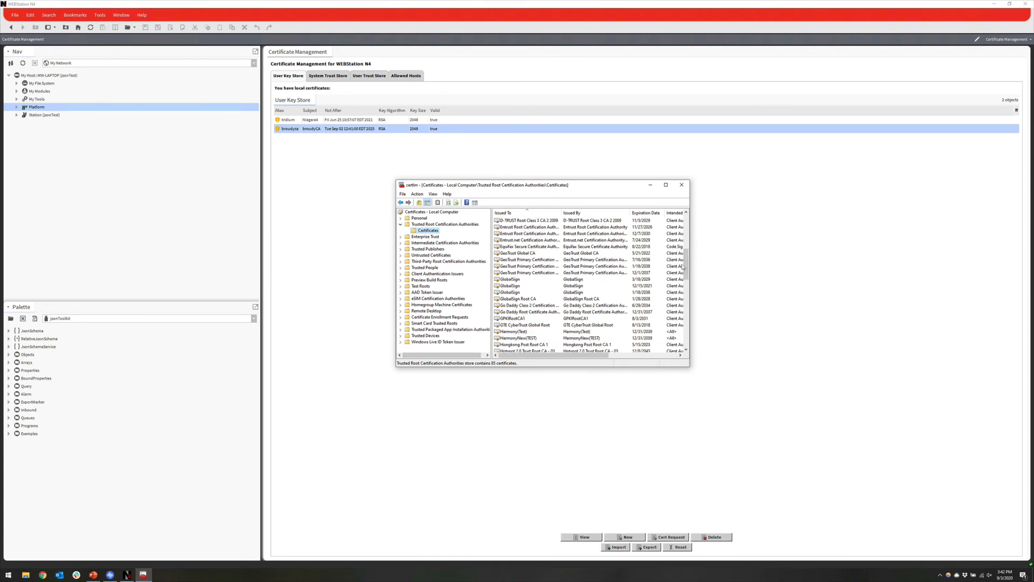
Step: Start the Certificate Import Wizard on the Trusted Root Certificates folder
{"action": "right_click", "coordinate": [429, 233]}
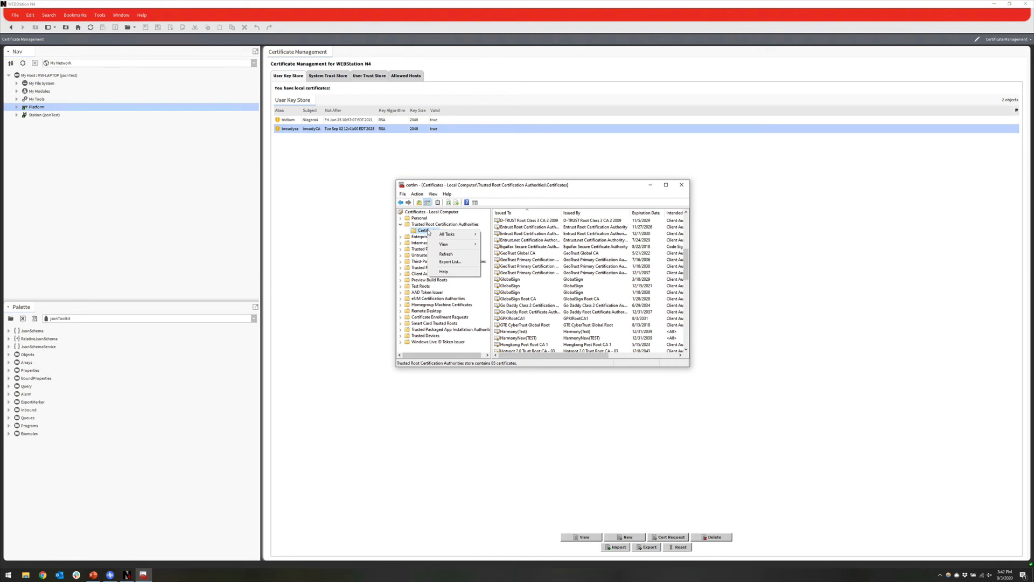
{"action": "mouse_move", "coordinate": [434, 235]}
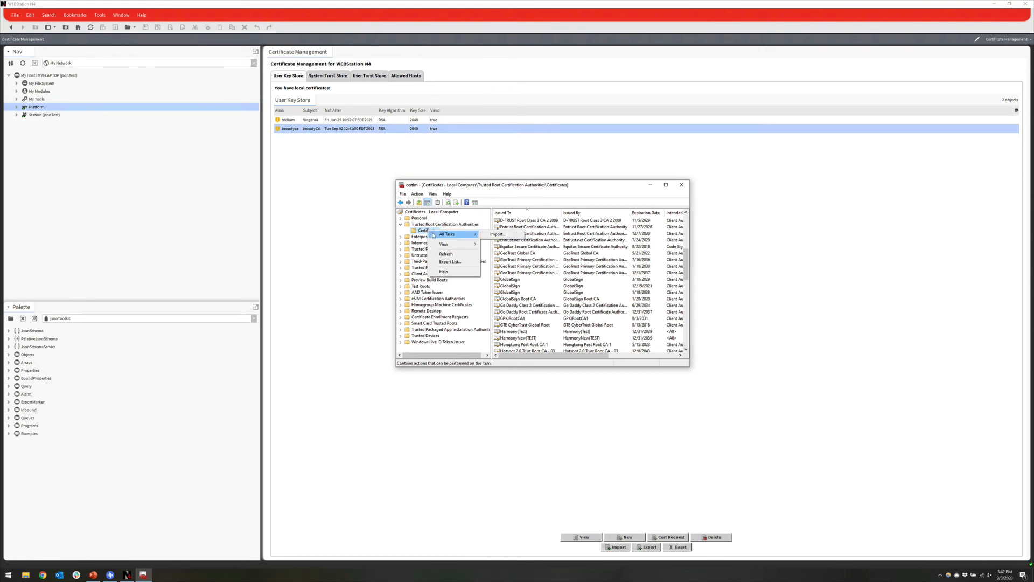
{"action": "left_click", "coordinate": [507, 235]}
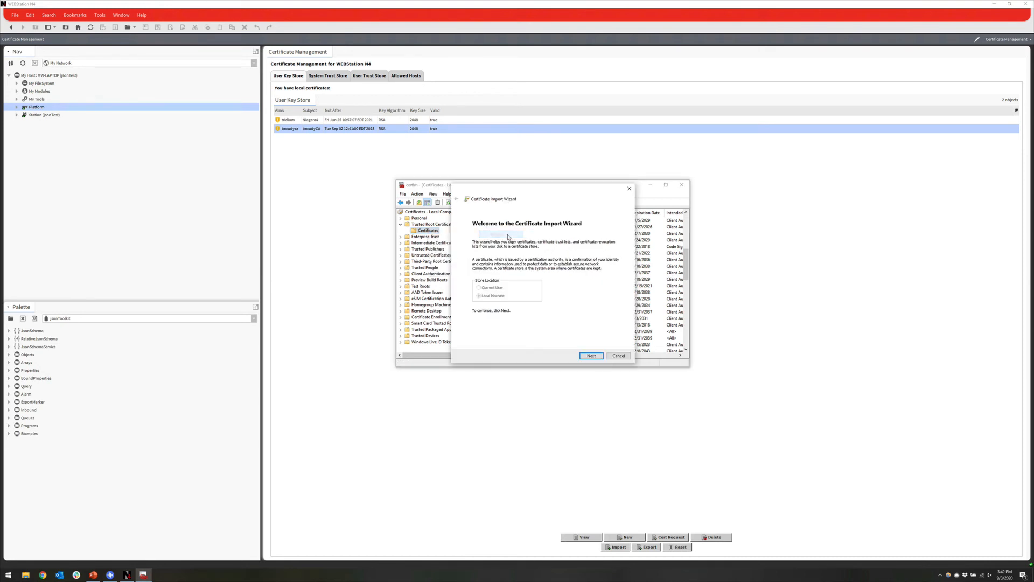
{"action": "left_click", "coordinate": [591, 356]}
Step: Browse with All Files shown and choose broudyca.pem as the file to import
{"action": "left_click", "coordinate": [604, 253]}
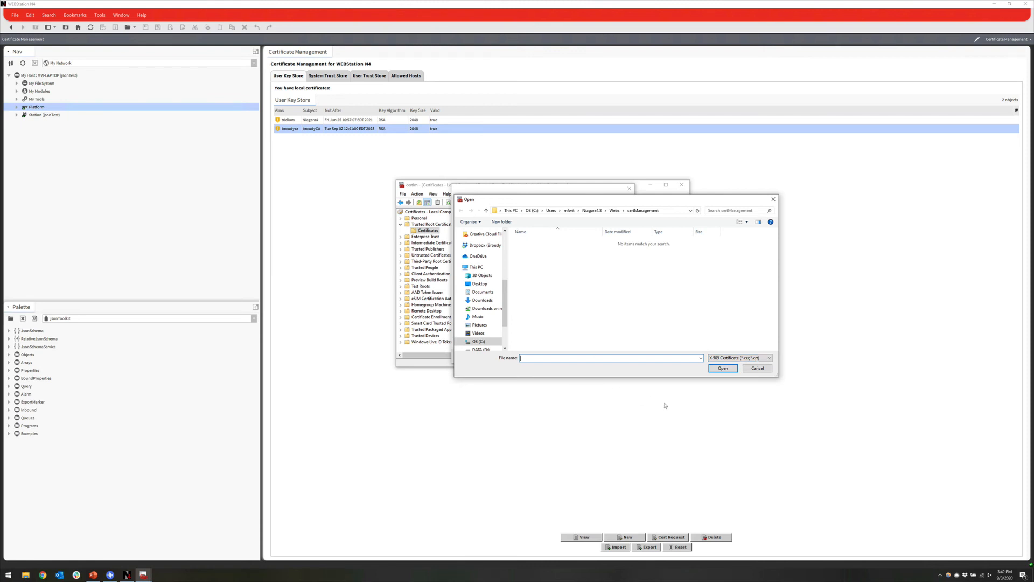
{"action": "left_click", "coordinate": [712, 360]}
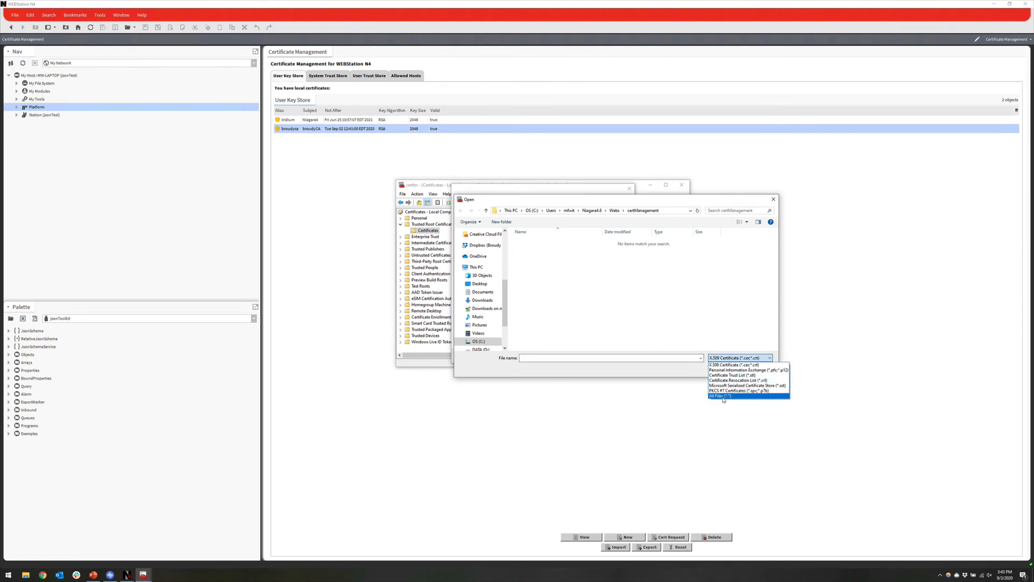
{"action": "left_click", "coordinate": [723, 397]}
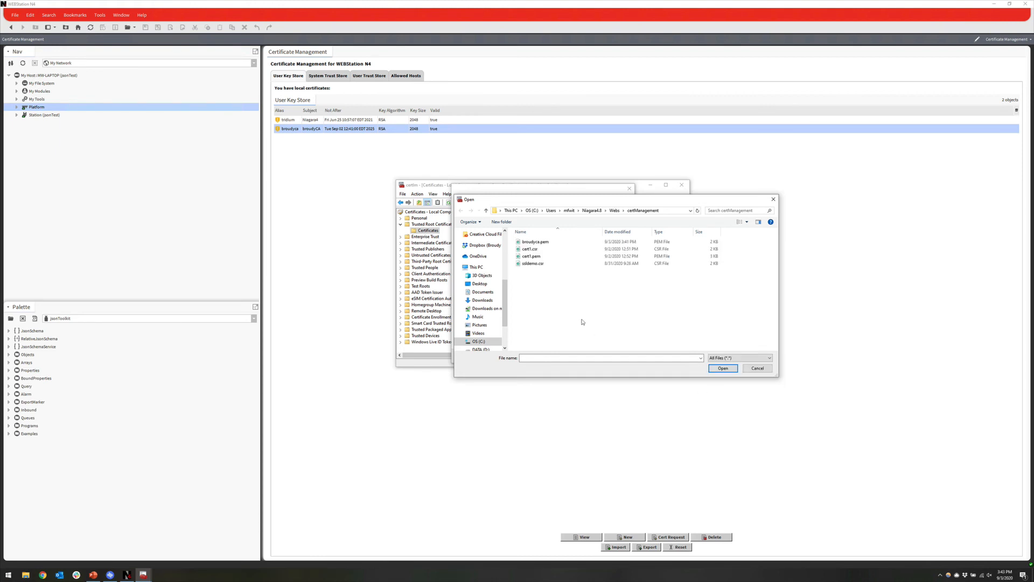
{"action": "left_click", "coordinate": [542, 249]}
{"action": "left_click", "coordinate": [543, 242]}
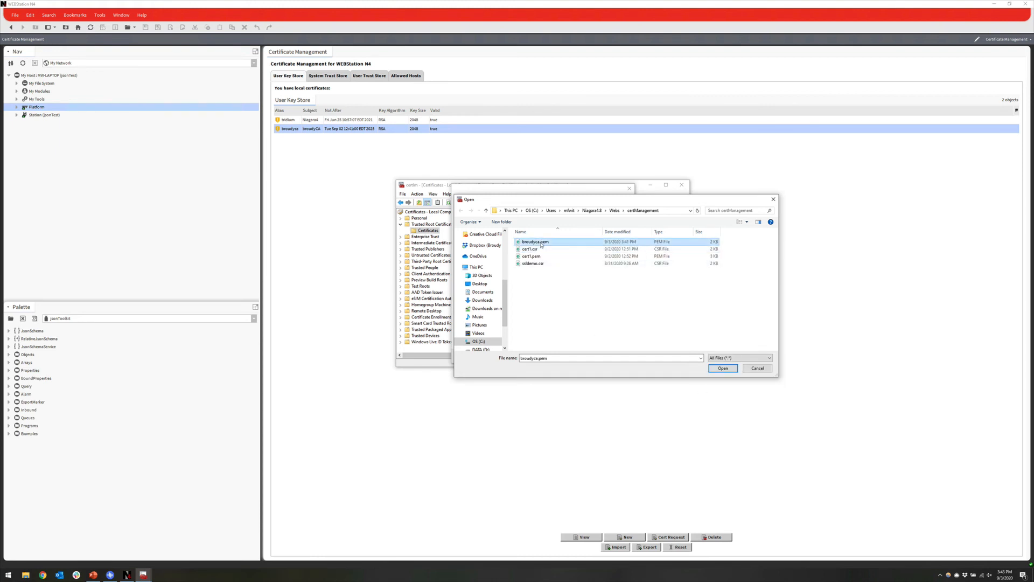
{"action": "left_click", "coordinate": [723, 368]}
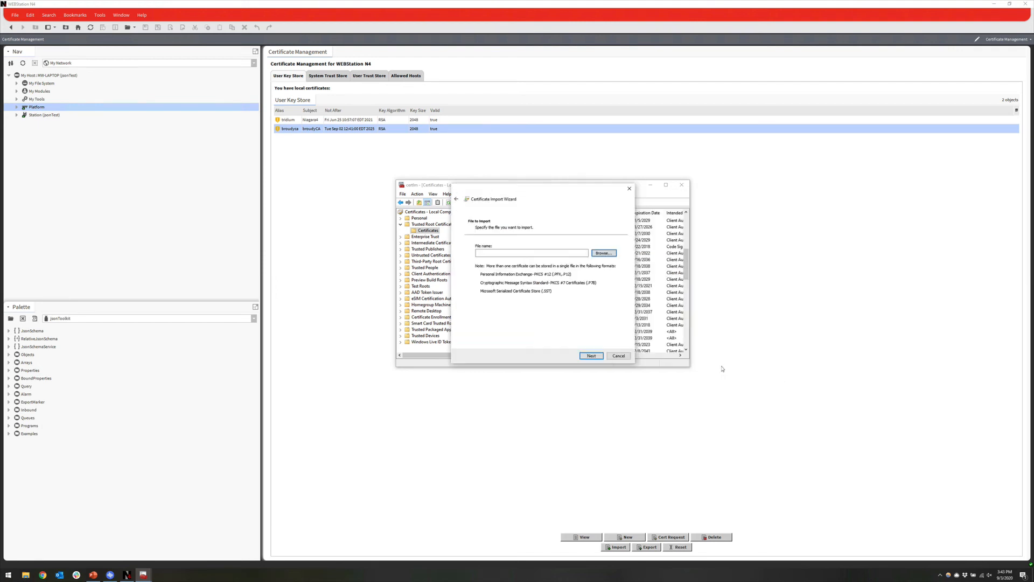
Step: Import into Trusted Root Certification Authorities, confirm the broudyCA entry appears, and close Certificate Manager
{"action": "left_click", "coordinate": [586, 356]}
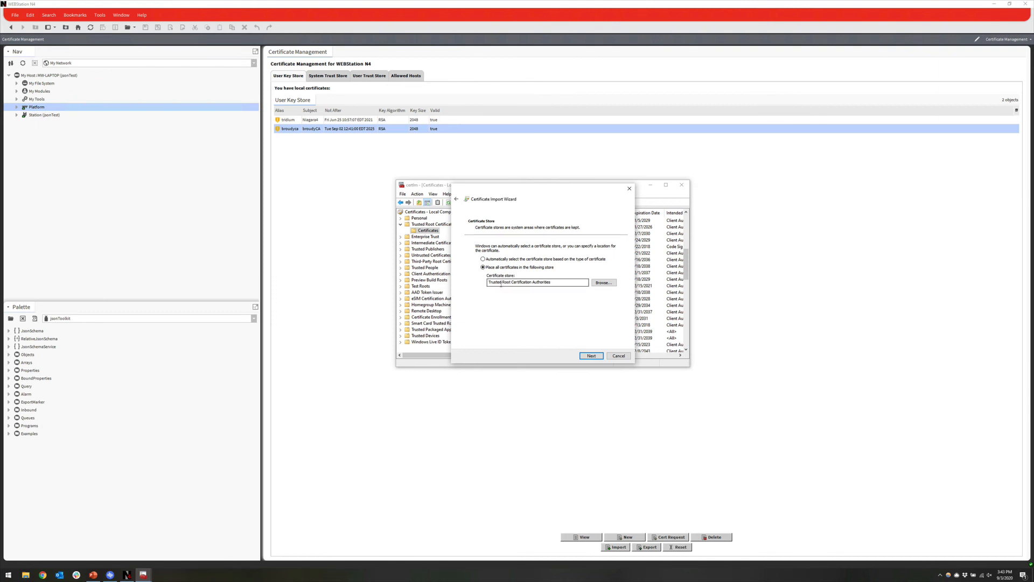
{"action": "left_click", "coordinate": [592, 356]}
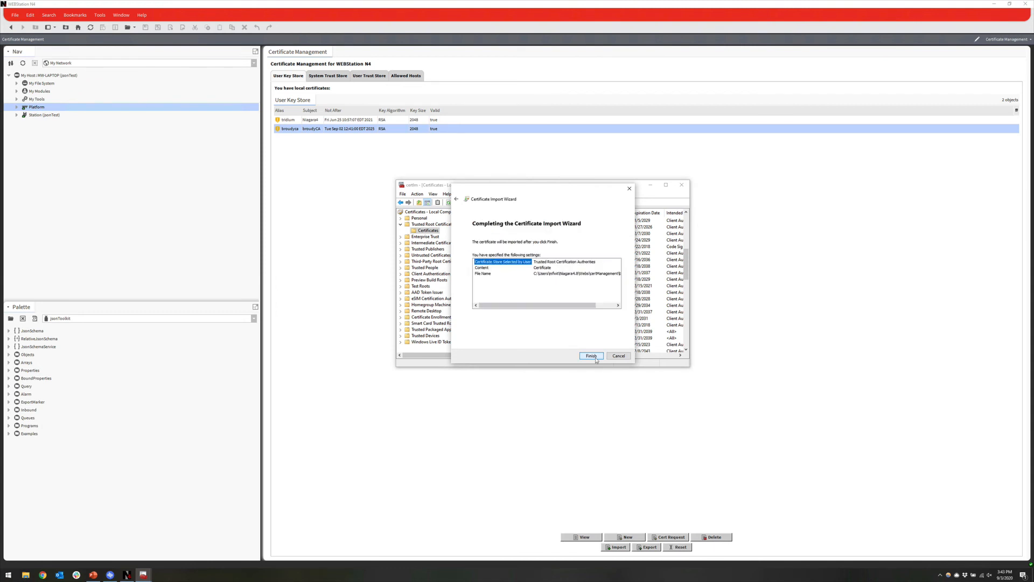
{"action": "left_click", "coordinate": [595, 358]}
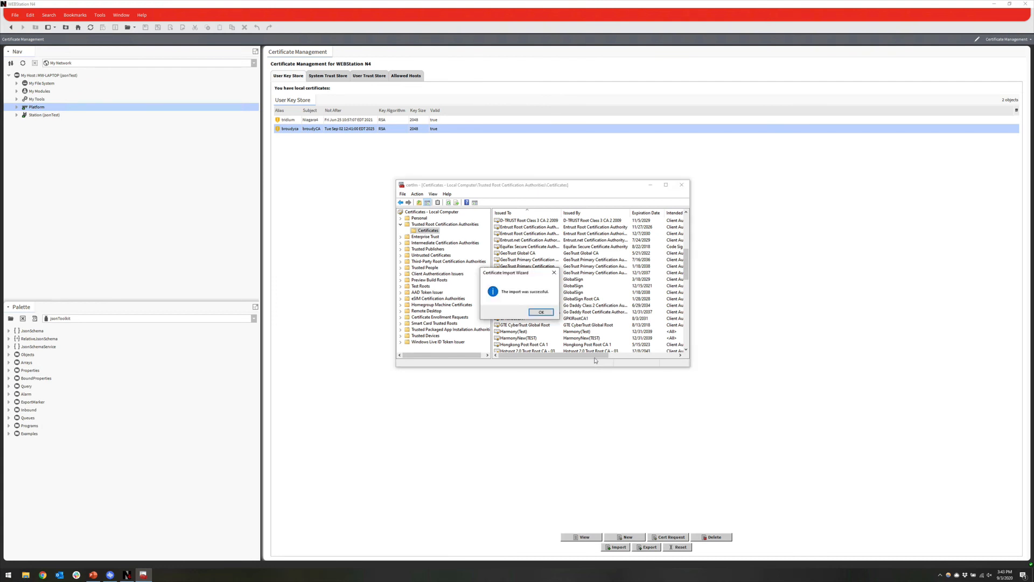
{"action": "left_click", "coordinate": [541, 313]}
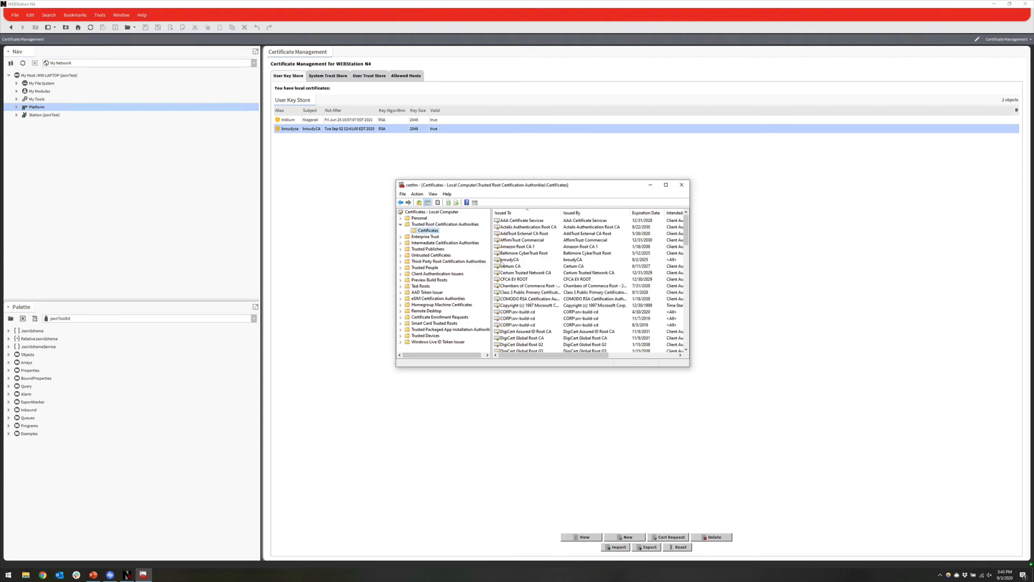
{"action": "left_click", "coordinate": [502, 262]}
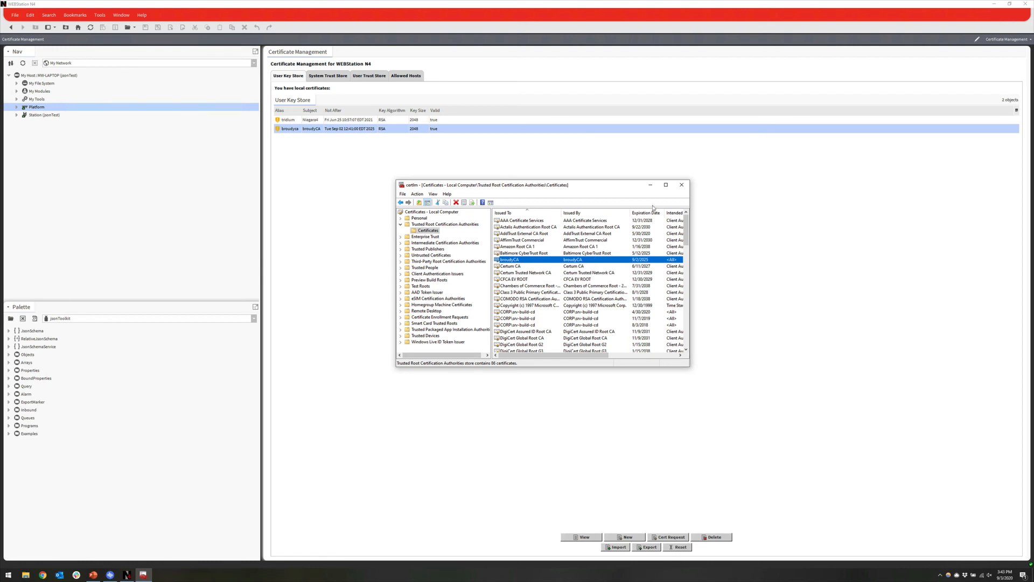
{"action": "left_click", "coordinate": [682, 185]}
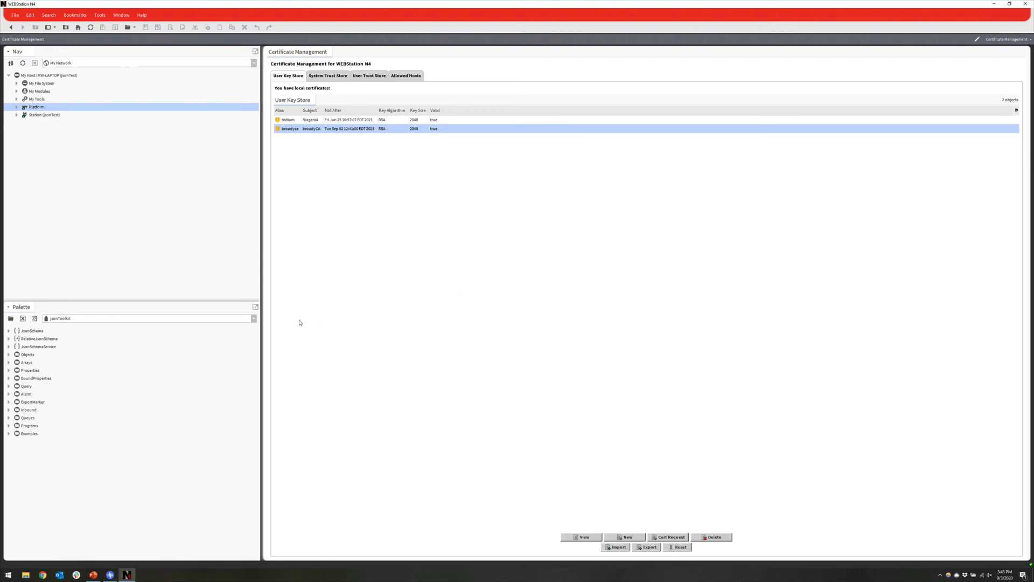
Step: Set the jsonTest station WebService's Https Cert to cert1 and save
{"action": "left_click", "coordinate": [17, 115]}
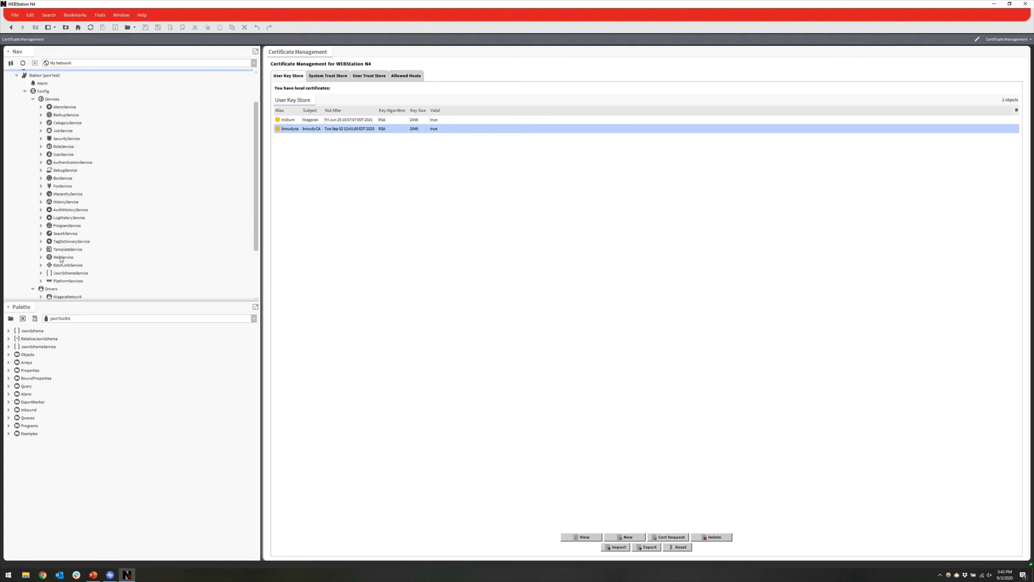
{"action": "double_click", "coordinate": [61, 257]}
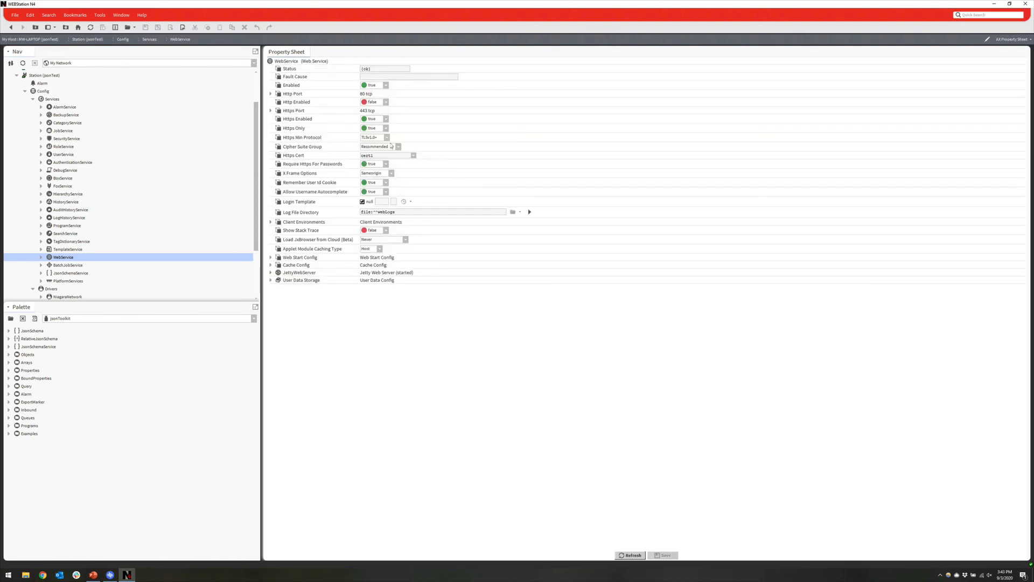
{"action": "left_click", "coordinate": [413, 156]}
{"action": "left_click", "coordinate": [384, 163]}
{"action": "left_click", "coordinate": [663, 555]}
Step: Load the station login page at 192.168.1.180 in Chrome
{"action": "left_click", "coordinate": [43, 575]}
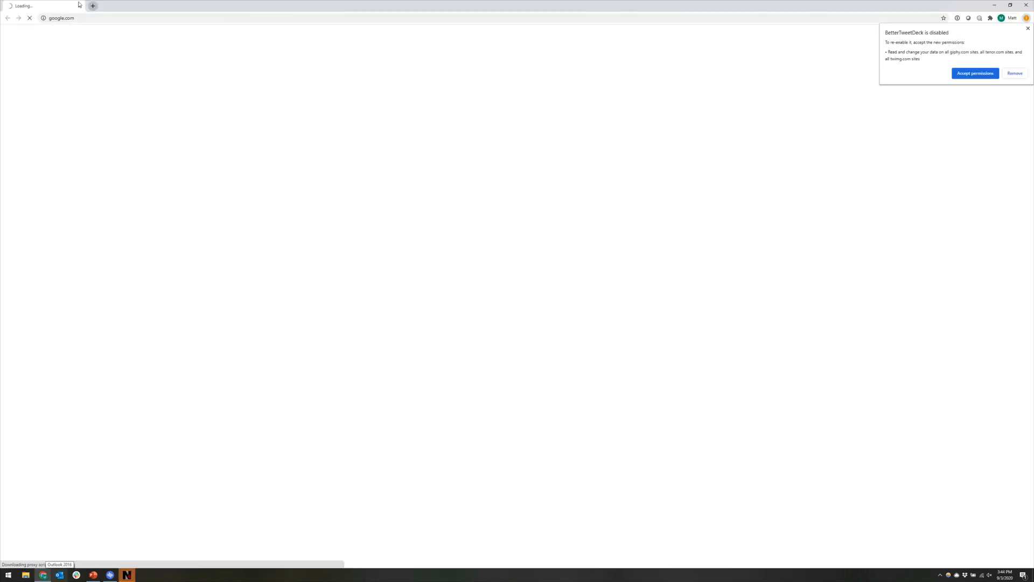
{"action": "left_click", "coordinate": [88, 18]}
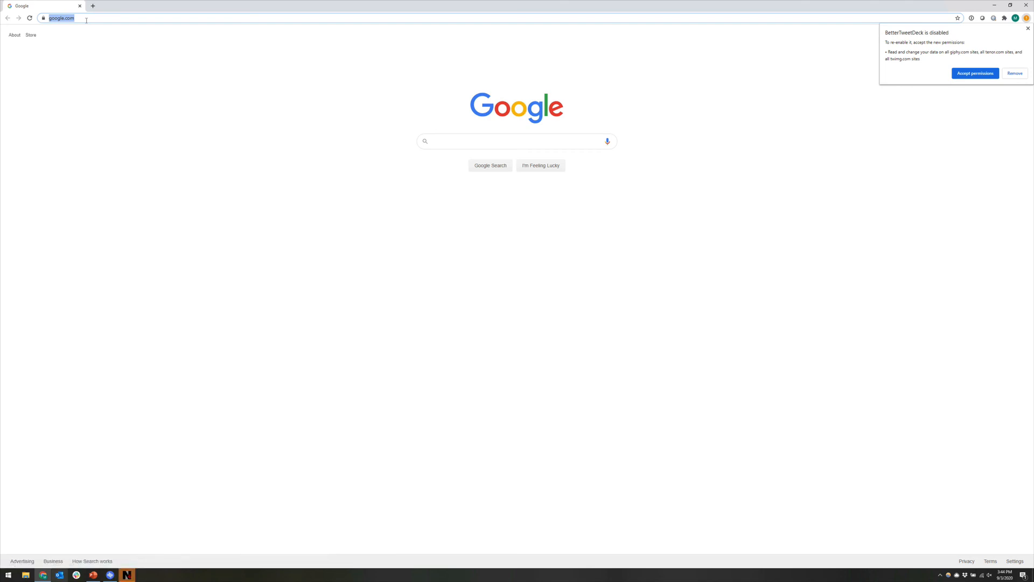
{"action": "type", "text": "192.168.1."}
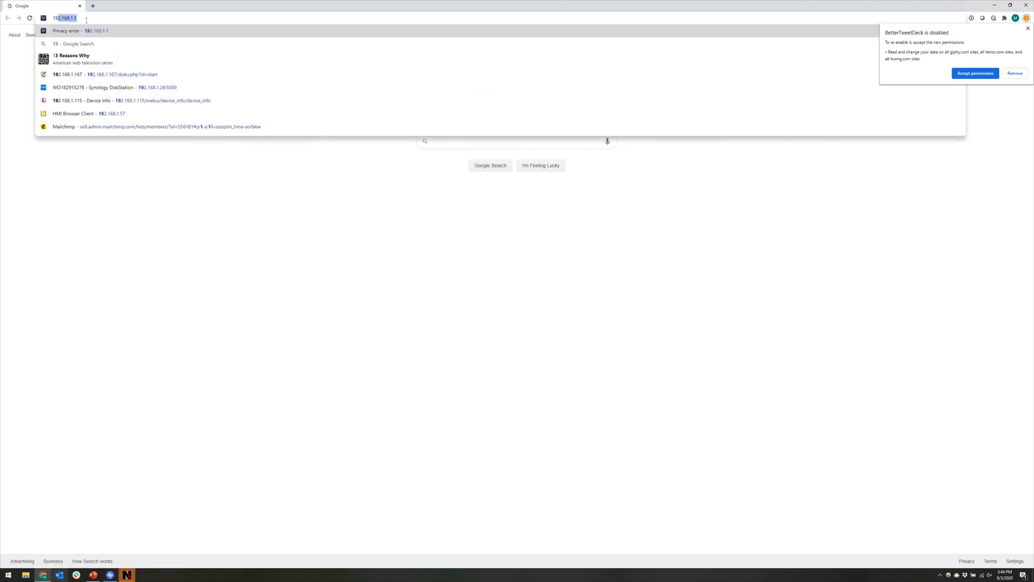
{"action": "type", "text": "180"}
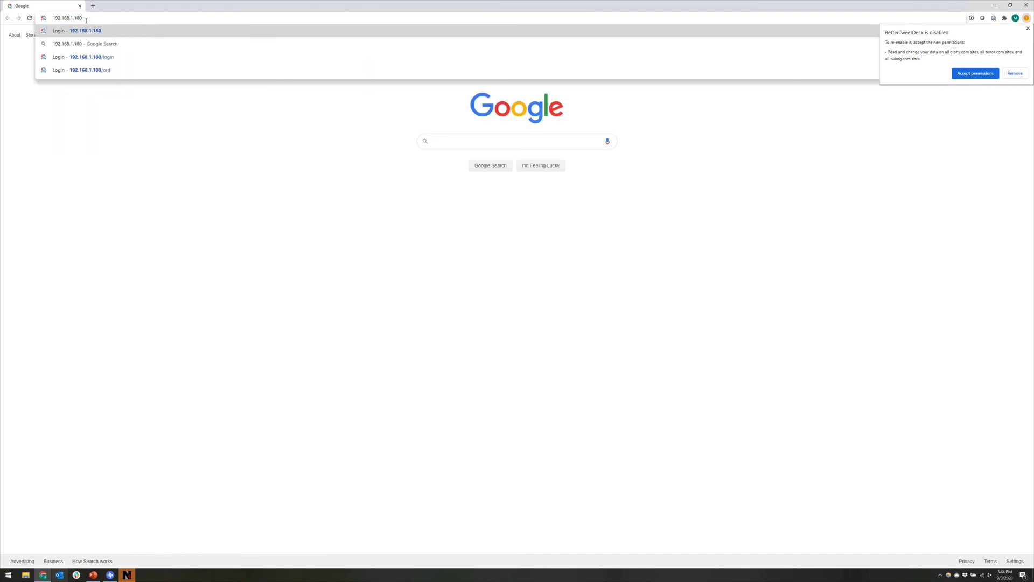
{"action": "key", "text": "Return"}
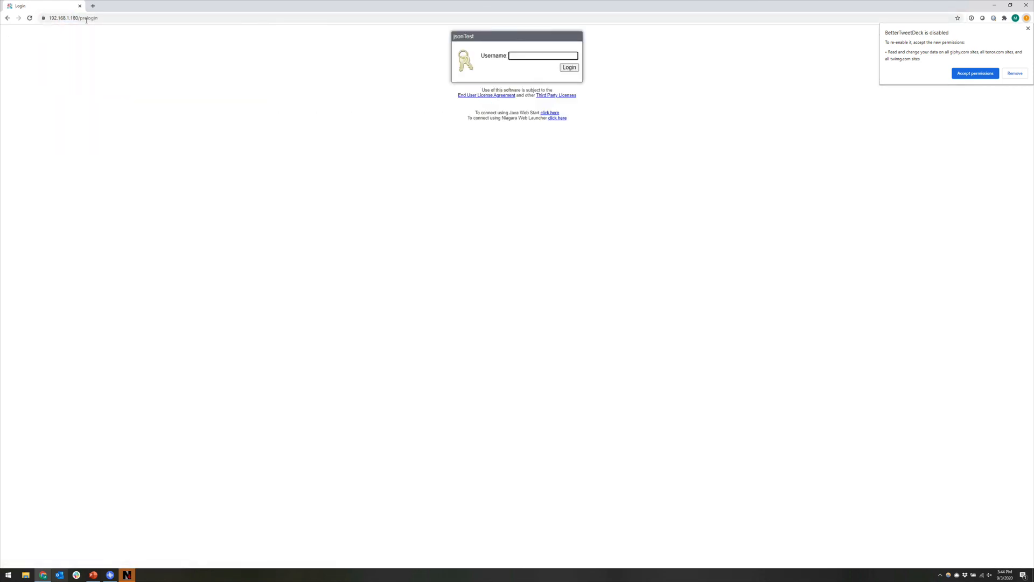
{"action": "left_click", "coordinate": [85, 22]}
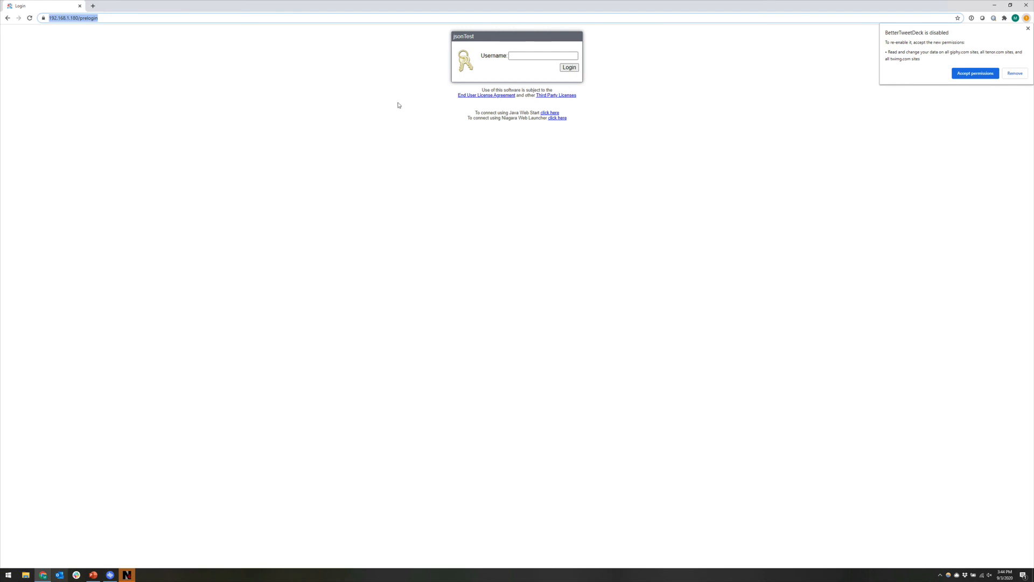
{"action": "left_click", "coordinate": [181, 83]}
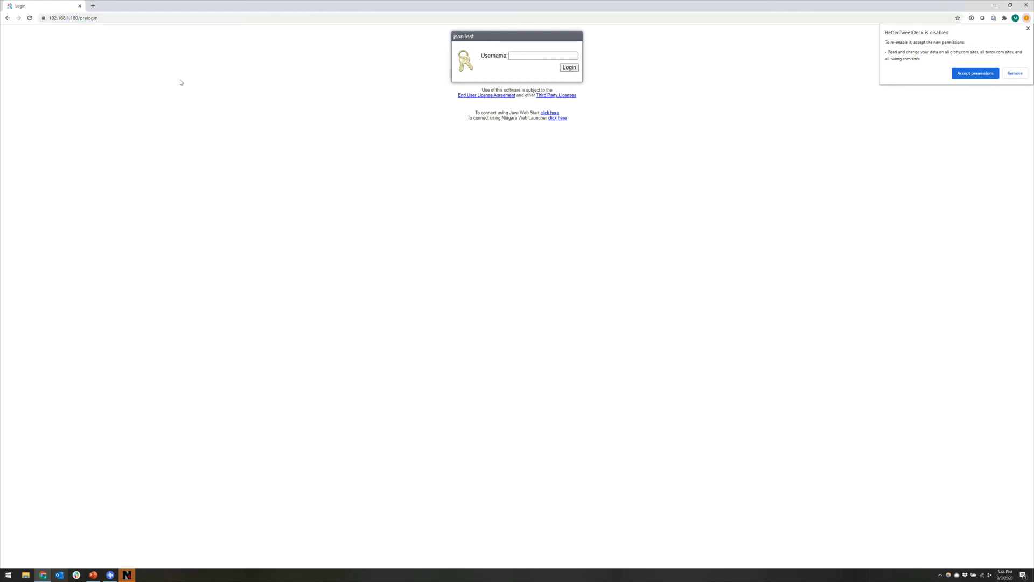
Step: Inspect the site certificate's certification path, confirming it is issued by broudyCA and OK
{"action": "left_click", "coordinate": [43, 20]}
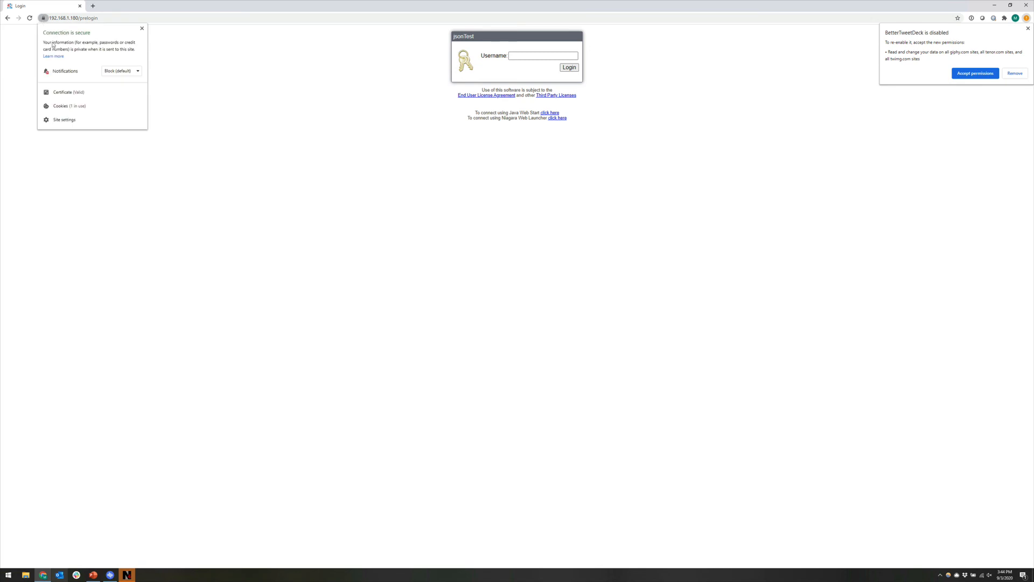
{"action": "left_click", "coordinate": [59, 93]}
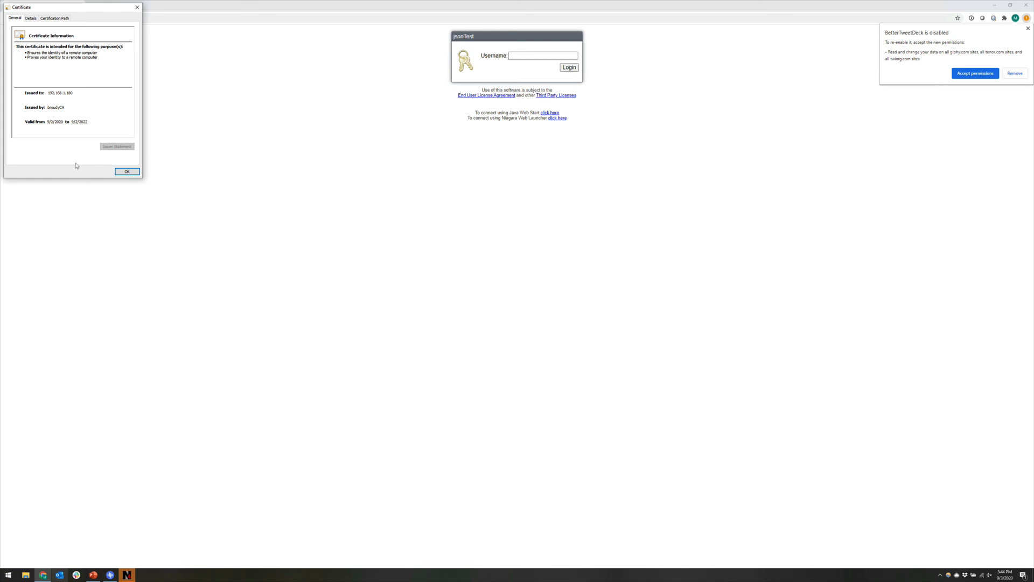
{"action": "left_click", "coordinate": [44, 20]}
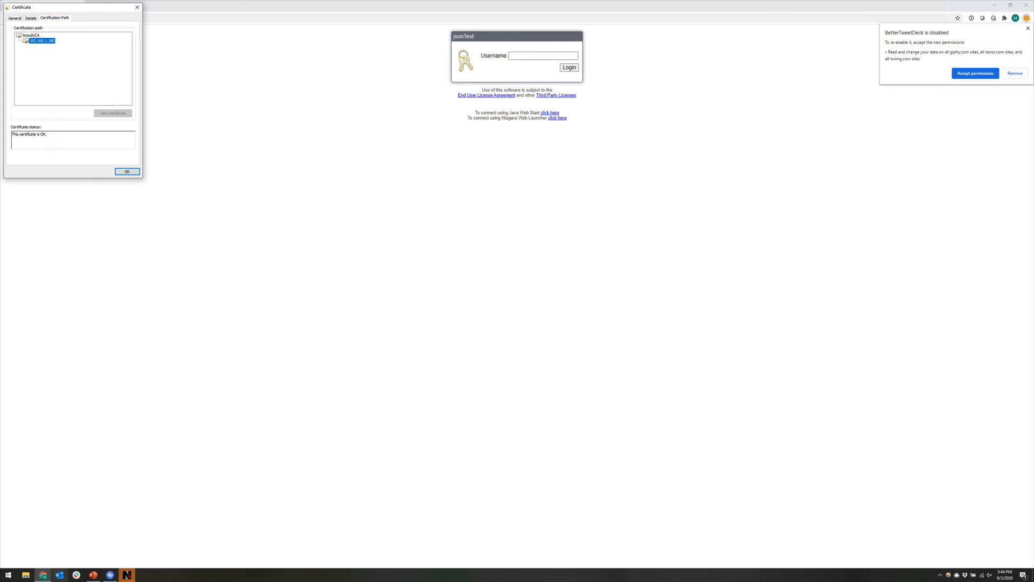
{"action": "left_click_drag", "start_coordinate": [68, 10], "coordinate": [96, 15]}
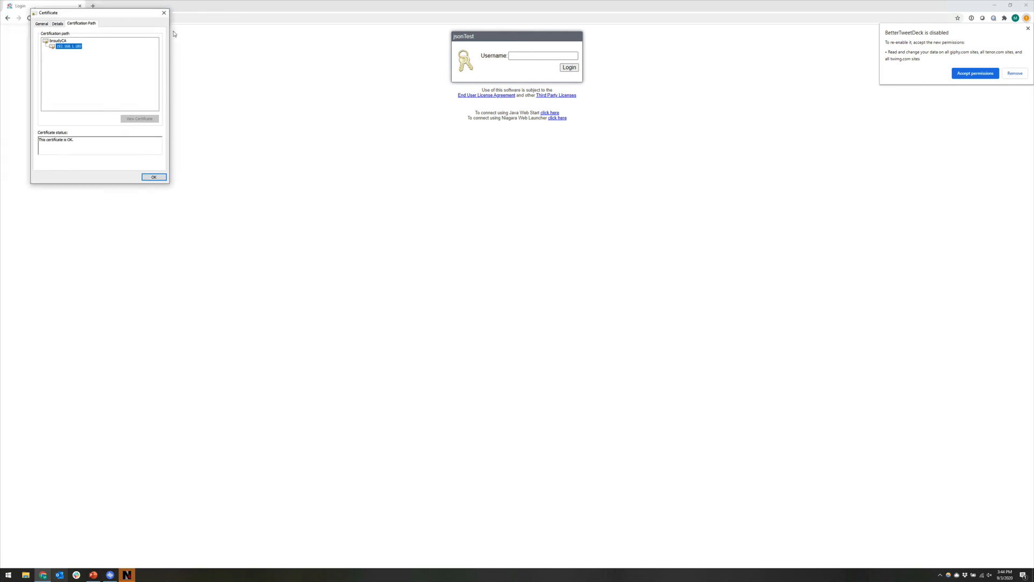
{"action": "left_click_drag", "start_coordinate": [173, 33], "coordinate": [211, 45]}
{"action": "left_click", "coordinate": [272, 205]}
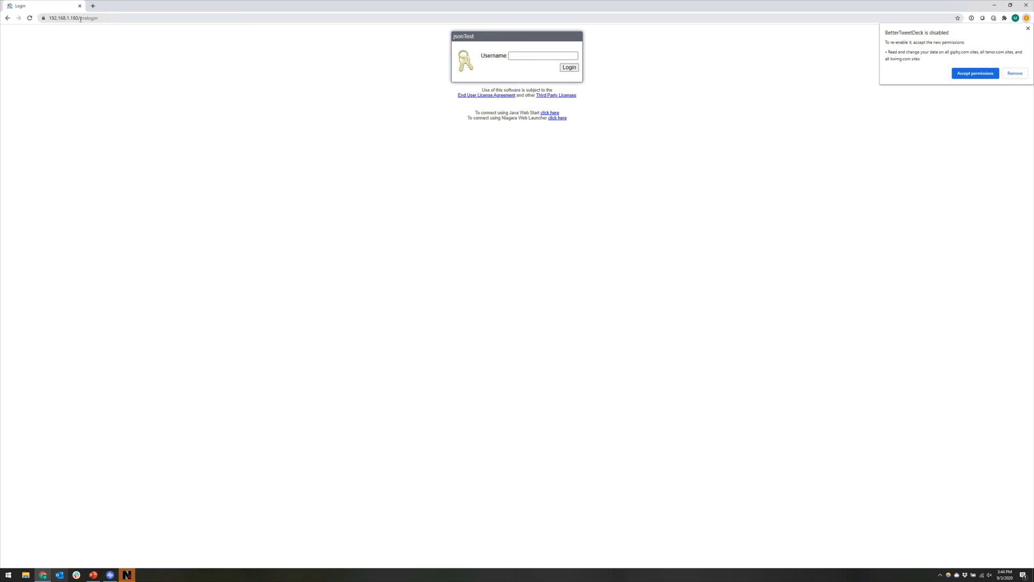
Step: Browse to localhost to see the connection-not-private warning, then return to Workbench
{"action": "left_click", "coordinate": [81, 19]}
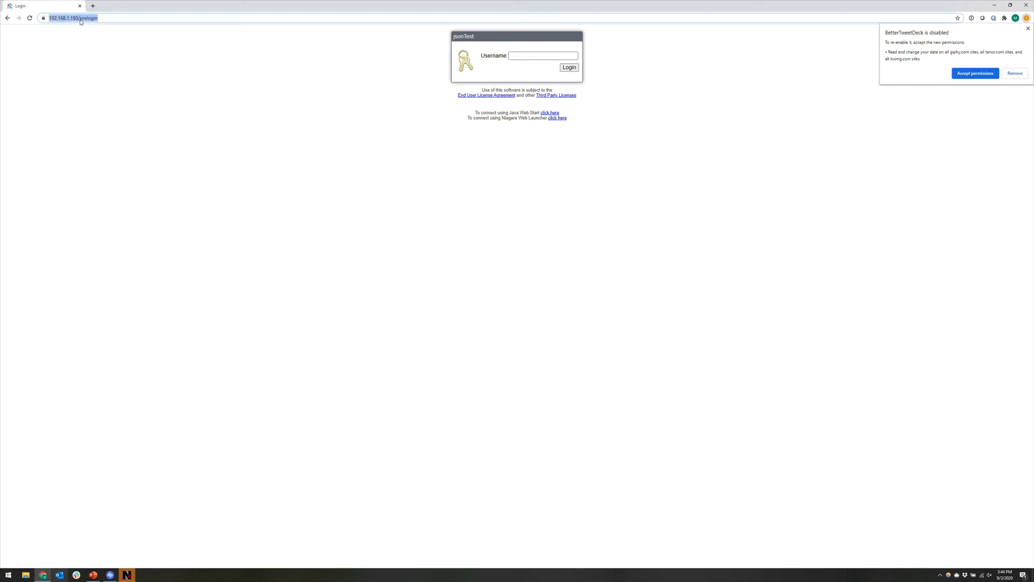
{"action": "type", "text": "localhost"}
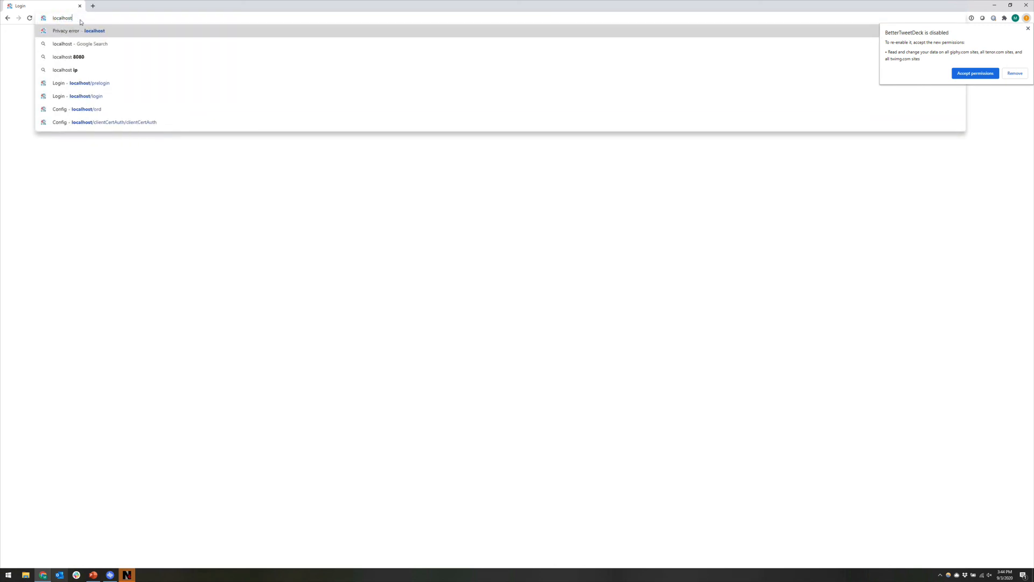
{"action": "key", "text": "Return"}
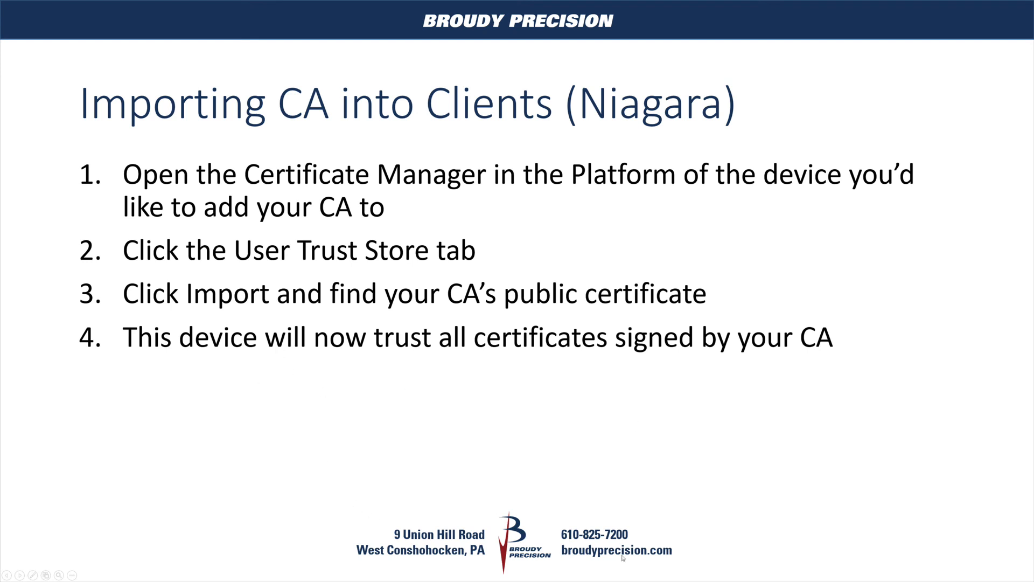
{"action": "key", "text": "alt+Tab"}
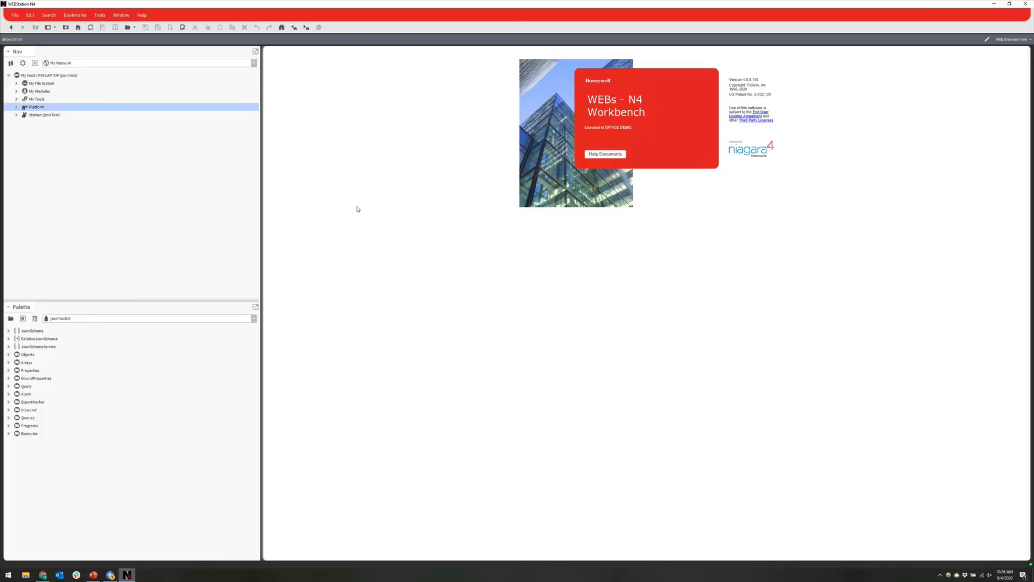
Step: Open the platform's Certificate Management on the User Trust Store tab
{"action": "left_click", "coordinate": [16, 108]}
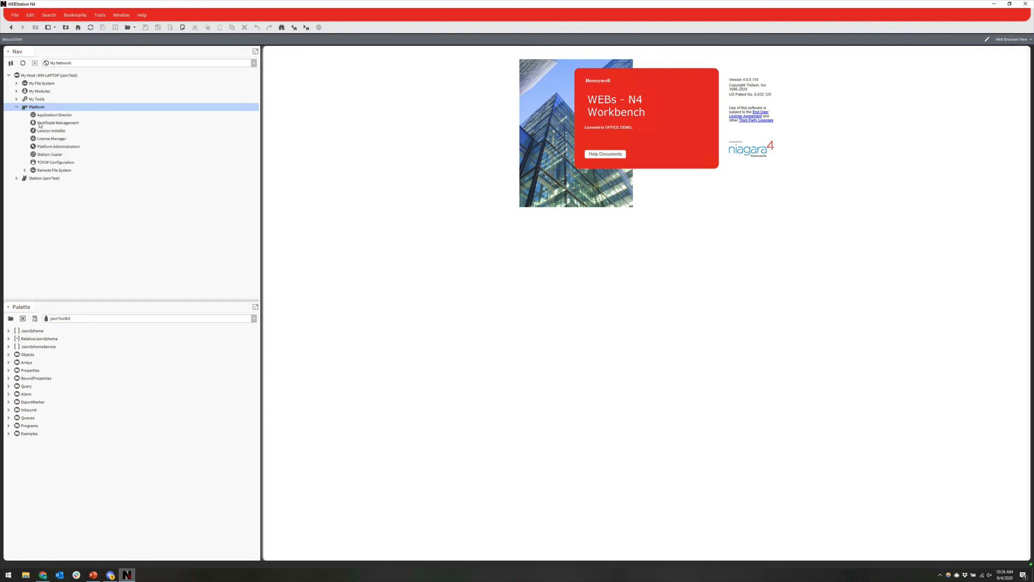
{"action": "left_click", "coordinate": [39, 123]}
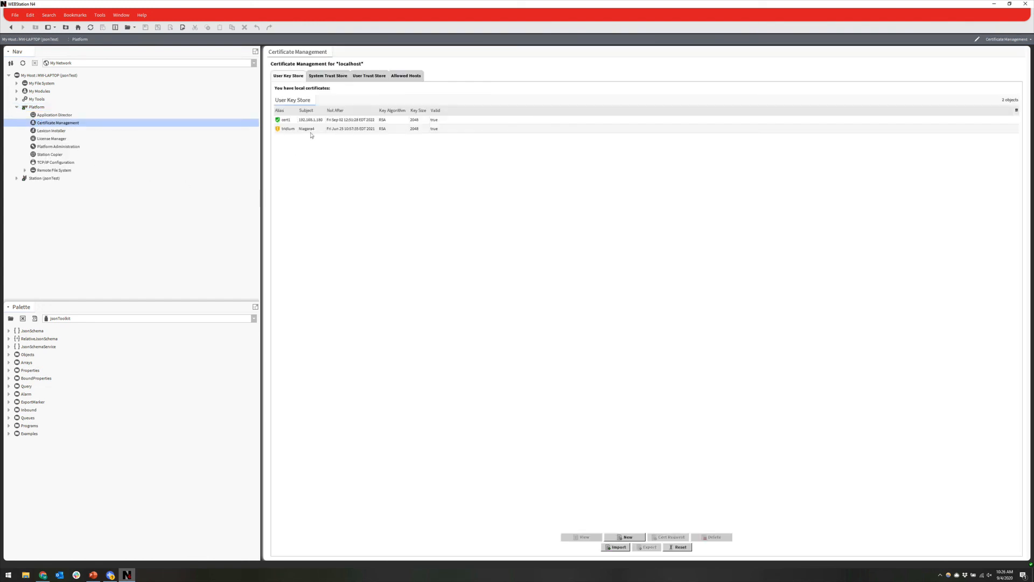
{"action": "left_click", "coordinate": [363, 77]}
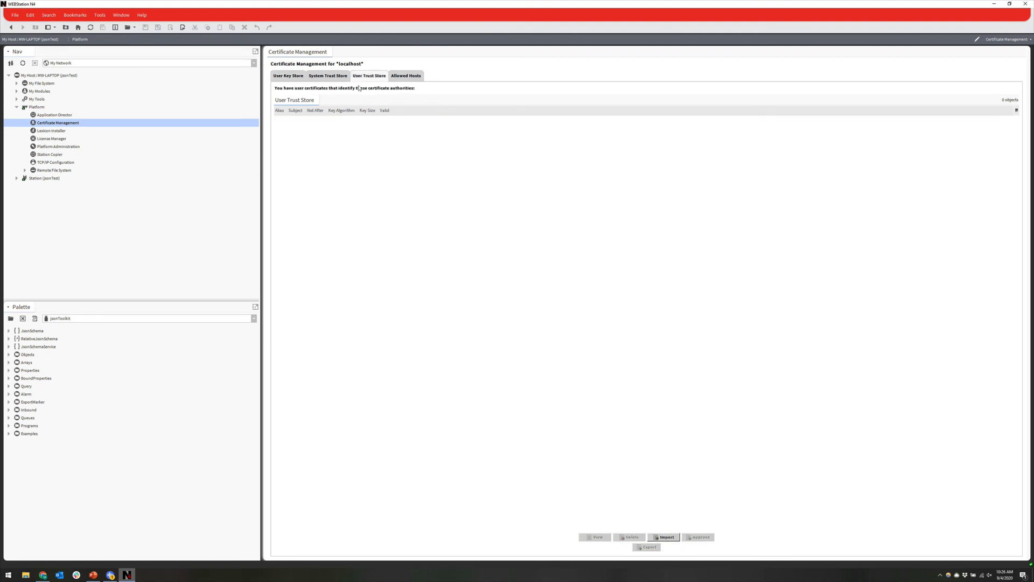
Step: Import broudyca.pem into the User Trust Store and check that Allowed Hosts is empty
{"action": "left_click", "coordinate": [668, 537]}
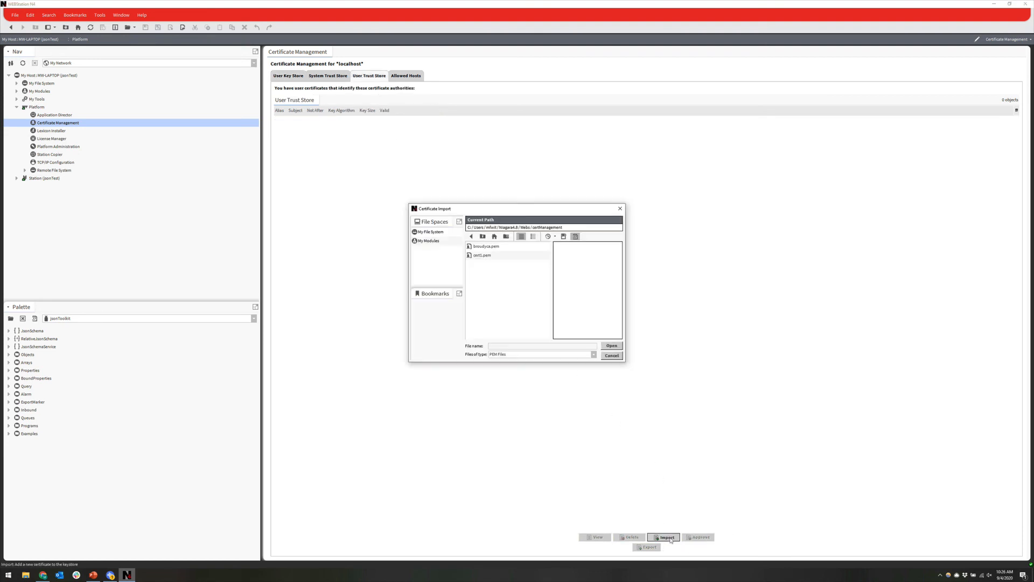
{"action": "double_click", "coordinate": [488, 247]}
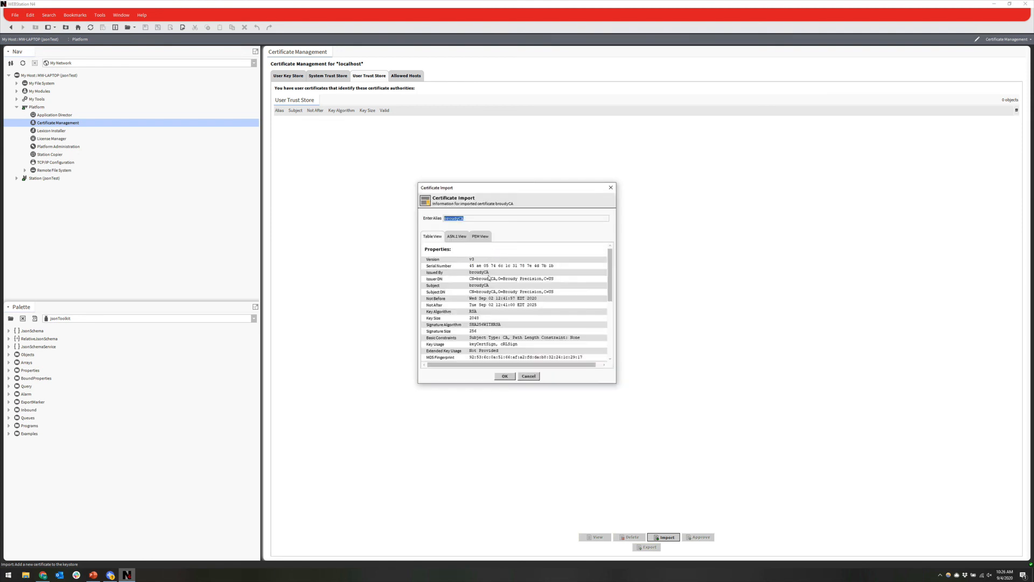
{"action": "left_click", "coordinate": [502, 376]}
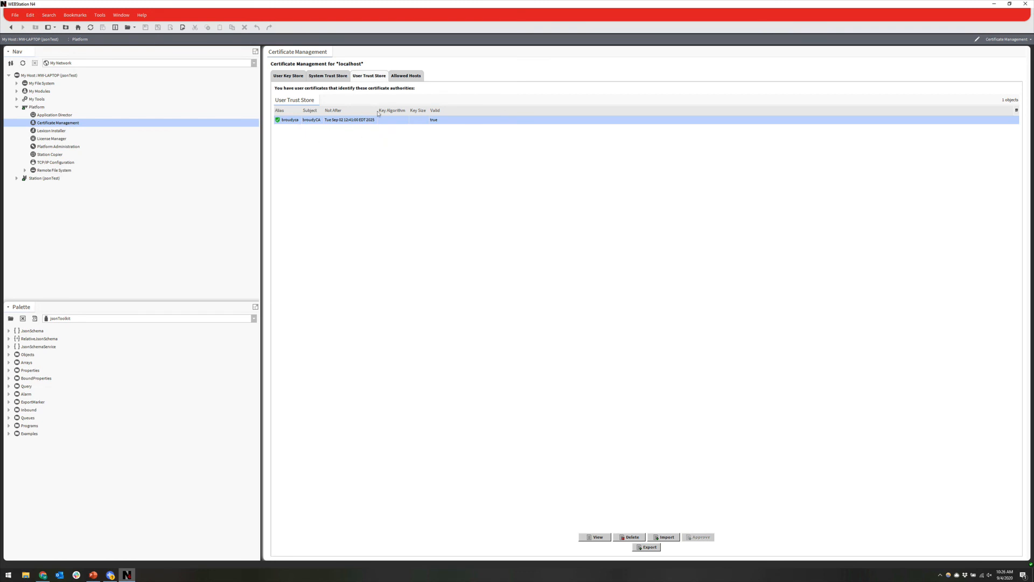
{"action": "left_click", "coordinate": [418, 78]}
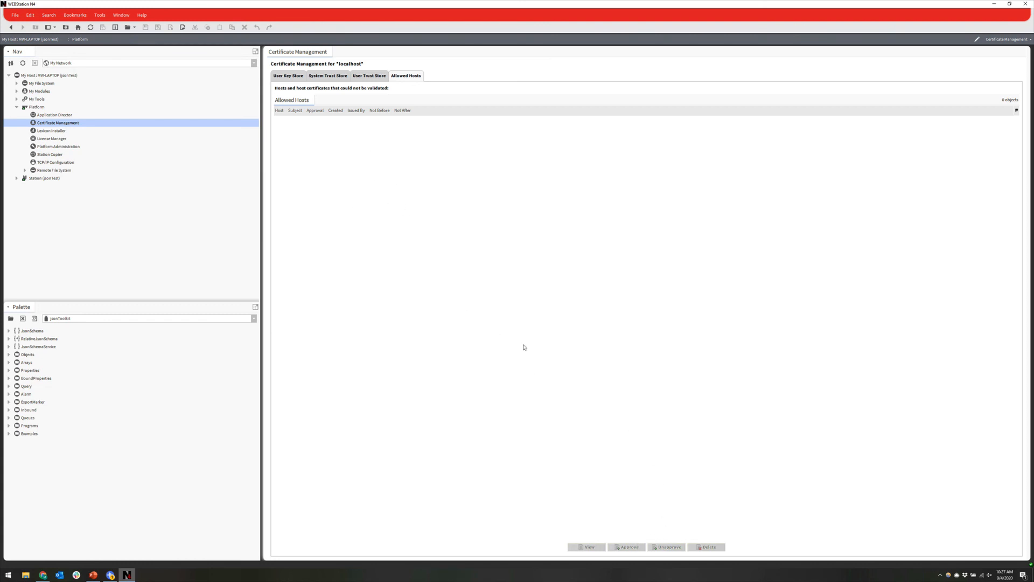
{"action": "left_click", "coordinate": [369, 76]}
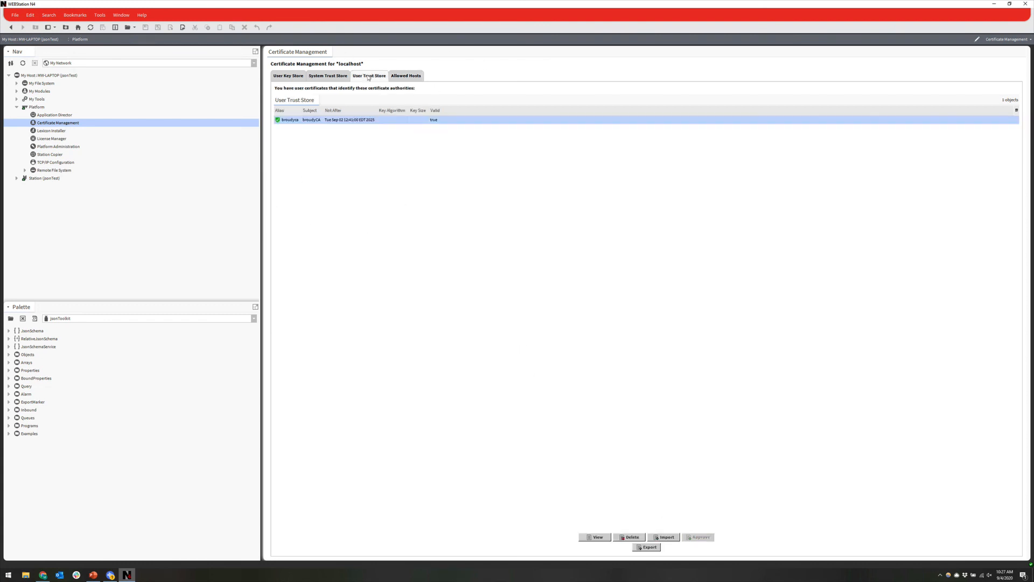